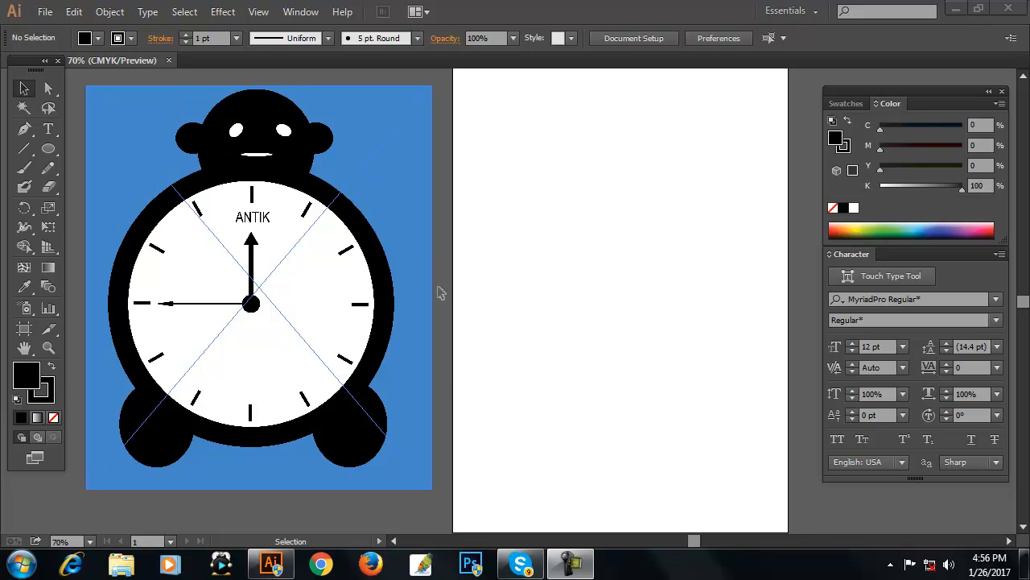
# Draw a large circle from its centre on the empty artboard with the Ellipse tool and nudge it slightly left.
pyautogui.click(49, 150)
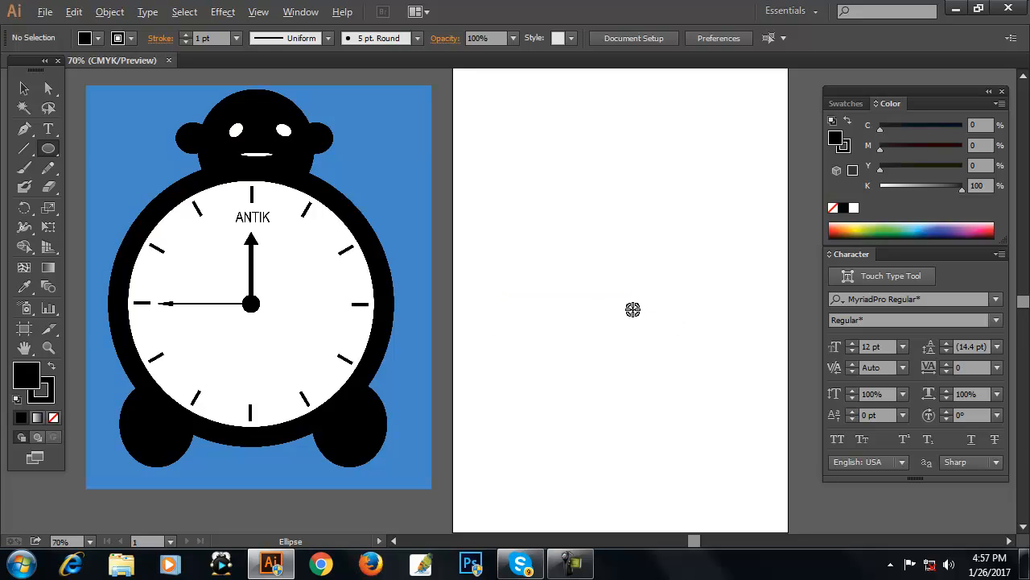
pyautogui.hotkey('shift', 'alt')
pyautogui.moveTo(632, 309); pyautogui.dragTo(760, 458)
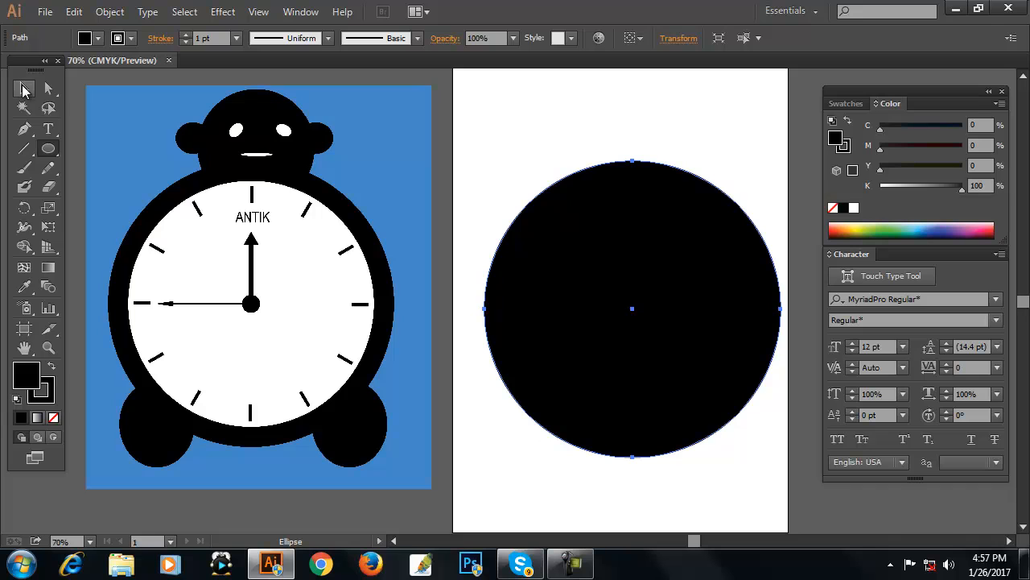
pyautogui.click(23, 90)
pyautogui.moveTo(617, 305); pyautogui.dragTo(603, 305)
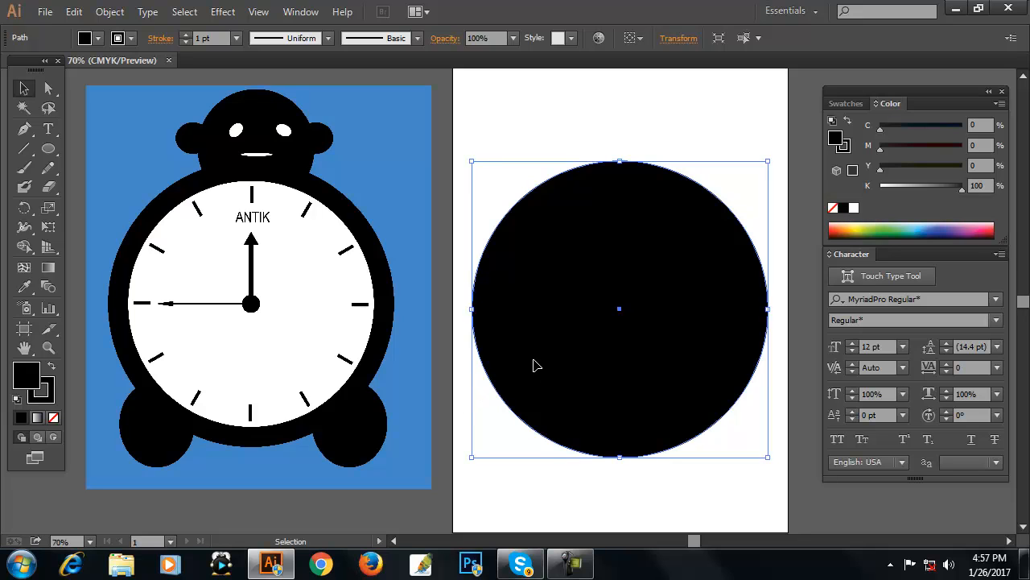
pyautogui.click(631, 100)
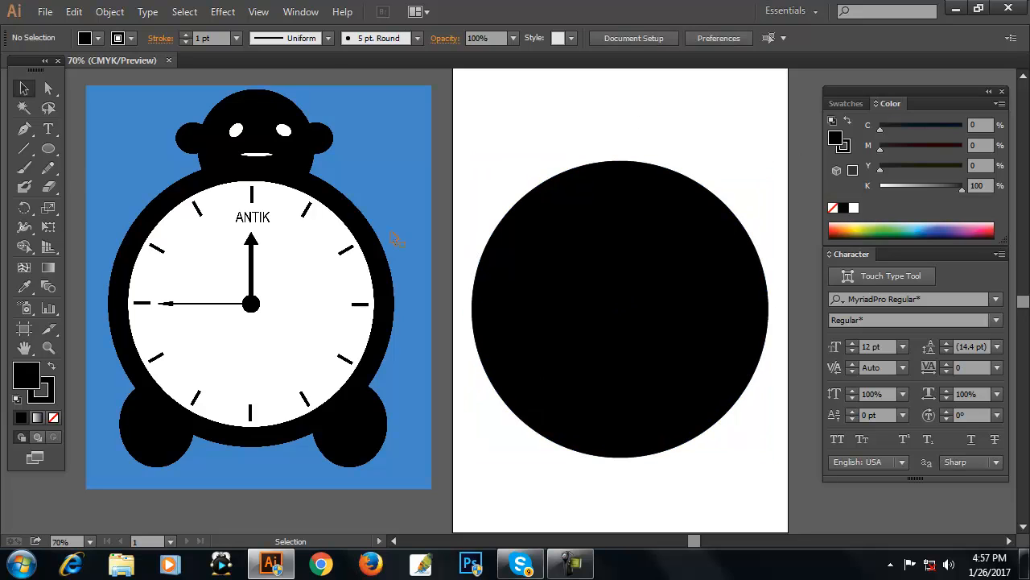
# Draw a smaller circle for the head above the body circle and move it down to overlap the body.
pyautogui.click(50, 149)
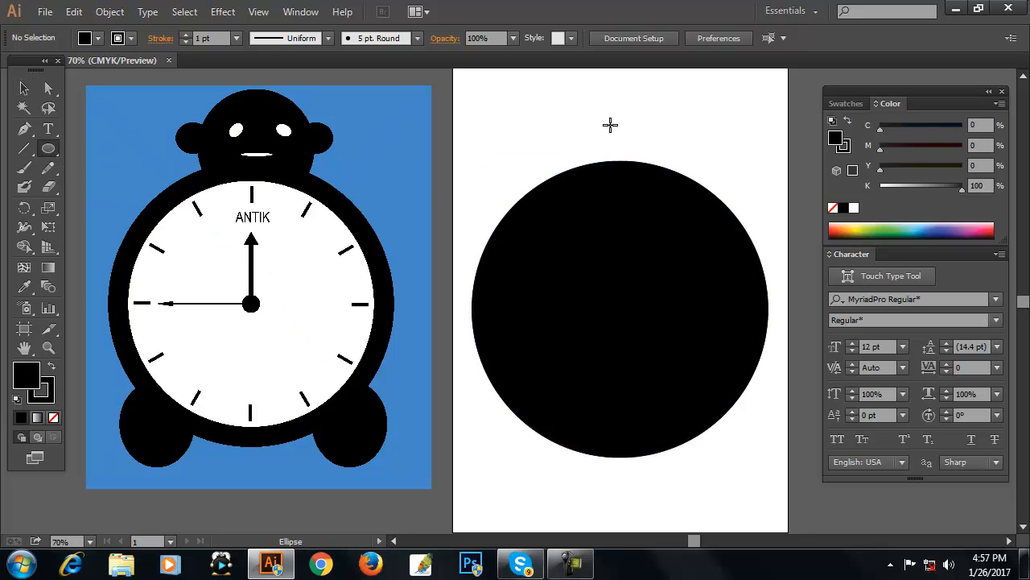
pyautogui.moveTo(610, 125); pyautogui.dragTo(669, 204)
pyautogui.press('v')
pyautogui.moveTo(636, 149); pyautogui.dragTo(639, 170)
pyautogui.click(743, 166)
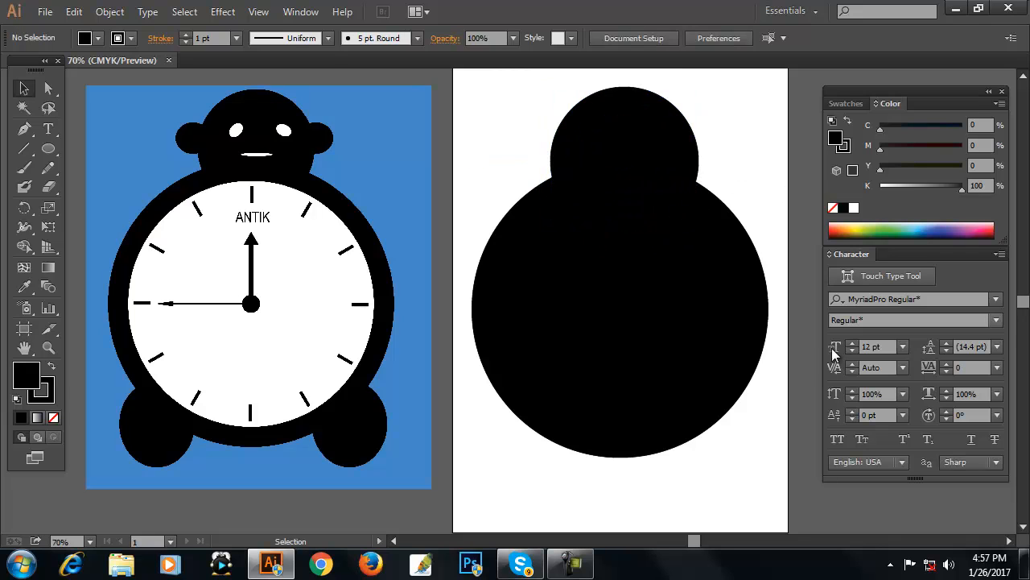
# Draw a small ellipse for the right foot and position it at the lower right of the body.
pyautogui.click(48, 148)
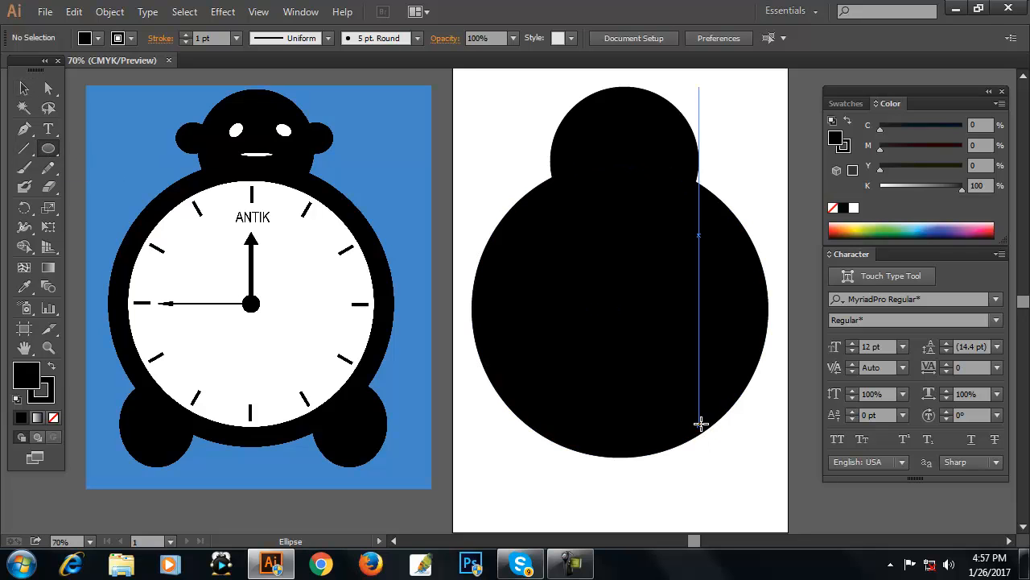
pyautogui.moveTo(695, 418); pyautogui.dragTo(767, 482)
pyautogui.press('v')
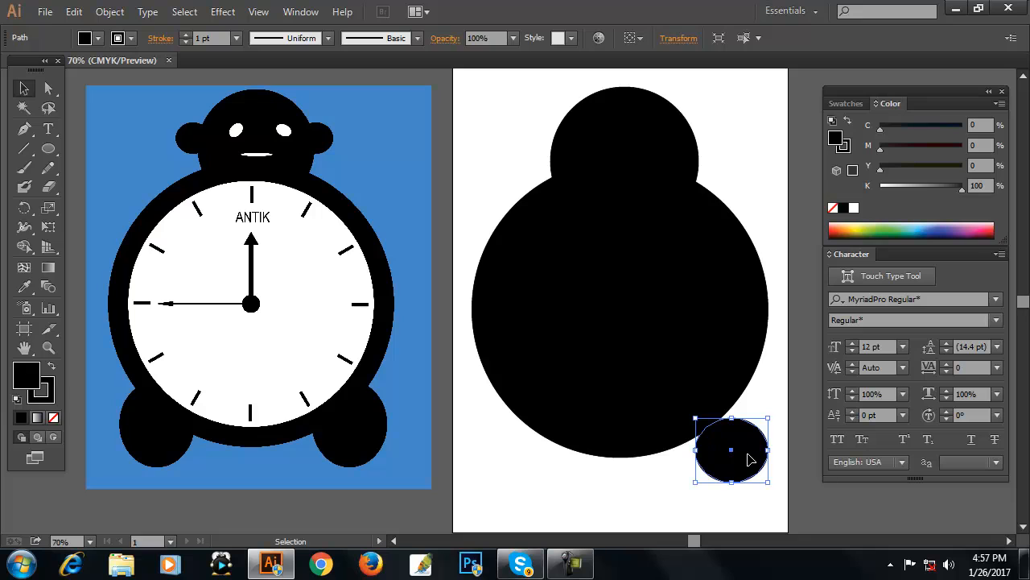
pyautogui.moveTo(752, 453); pyautogui.dragTo(729, 443)
pyautogui.click(747, 509)
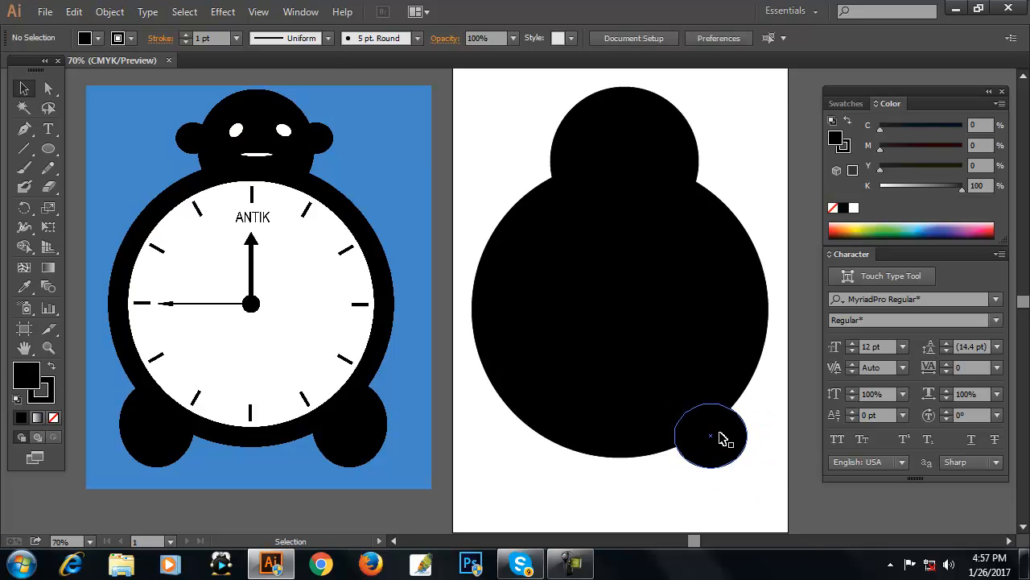
# Duplicate the right foot horizontally to make the left foot at the lower left of the body.
pyautogui.click(722, 438)
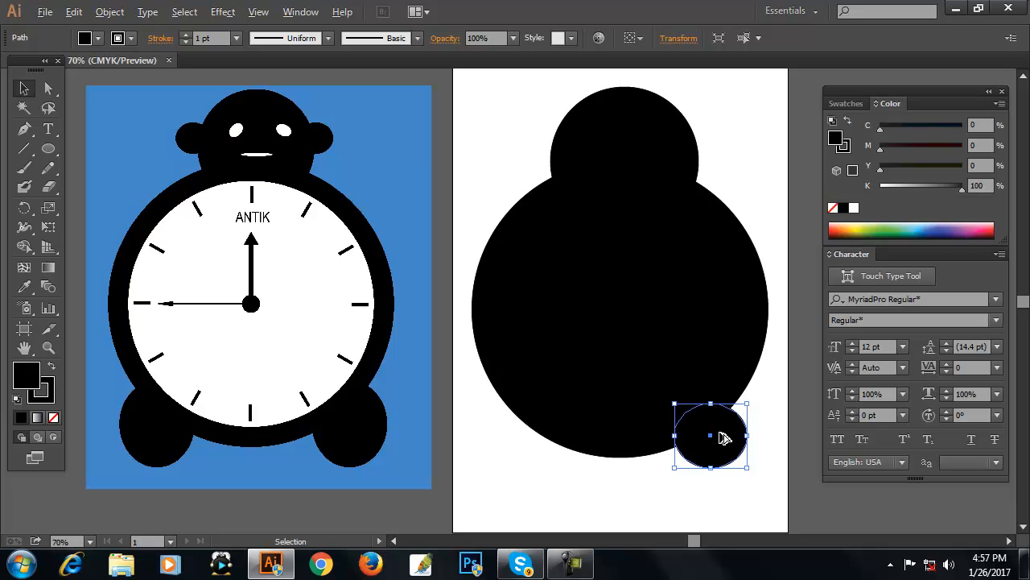
pyautogui.moveTo(721, 435); pyautogui.dragTo(543, 430)
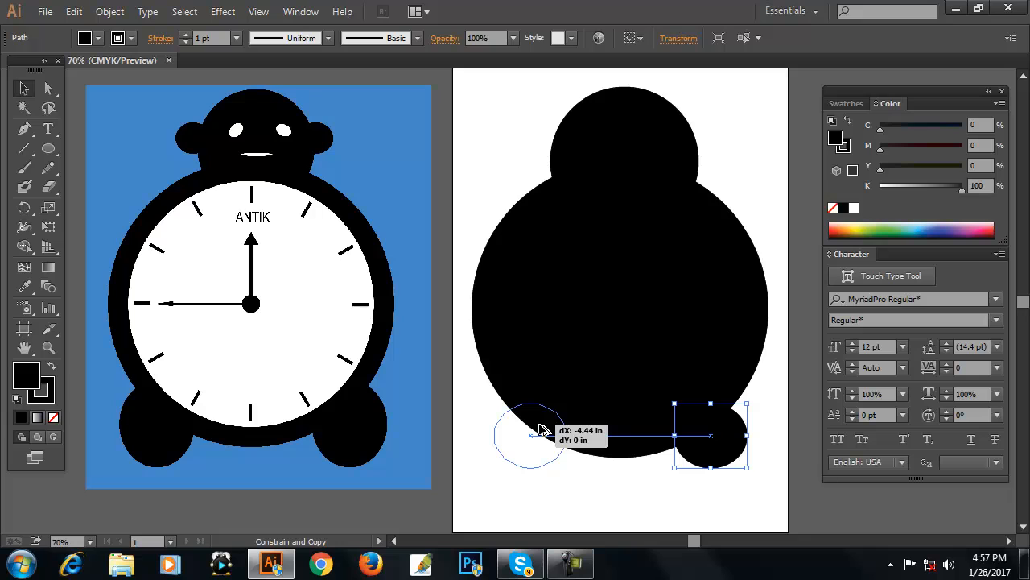
pyautogui.moveTo(542, 430); pyautogui.dragTo(537, 427)
pyautogui.click(719, 516)
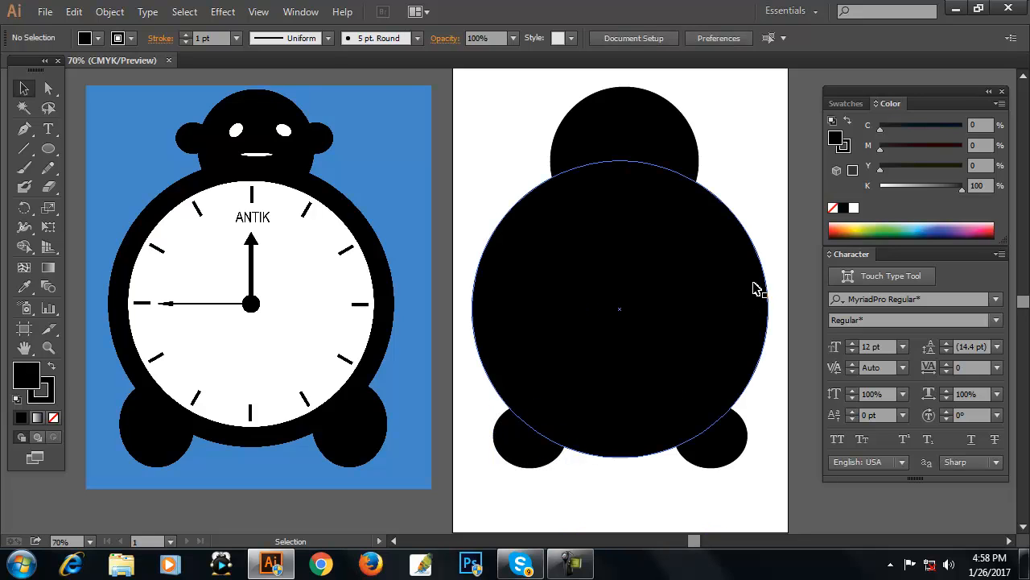
# Bring the large body circle to the front of the stacking order.
pyautogui.click(704, 254)
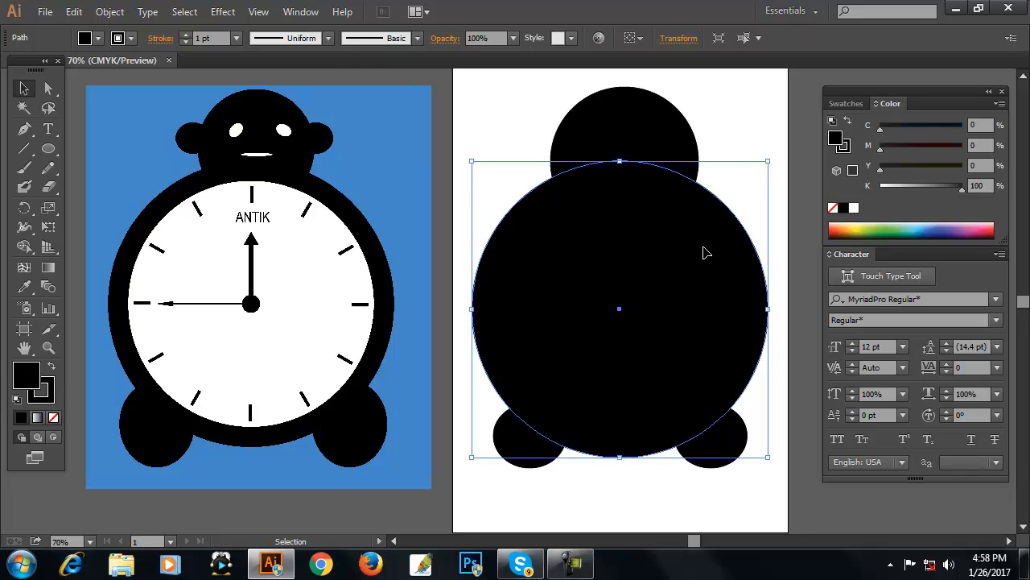
pyautogui.rightClick(667, 259)
pyautogui.moveTo(748, 489)
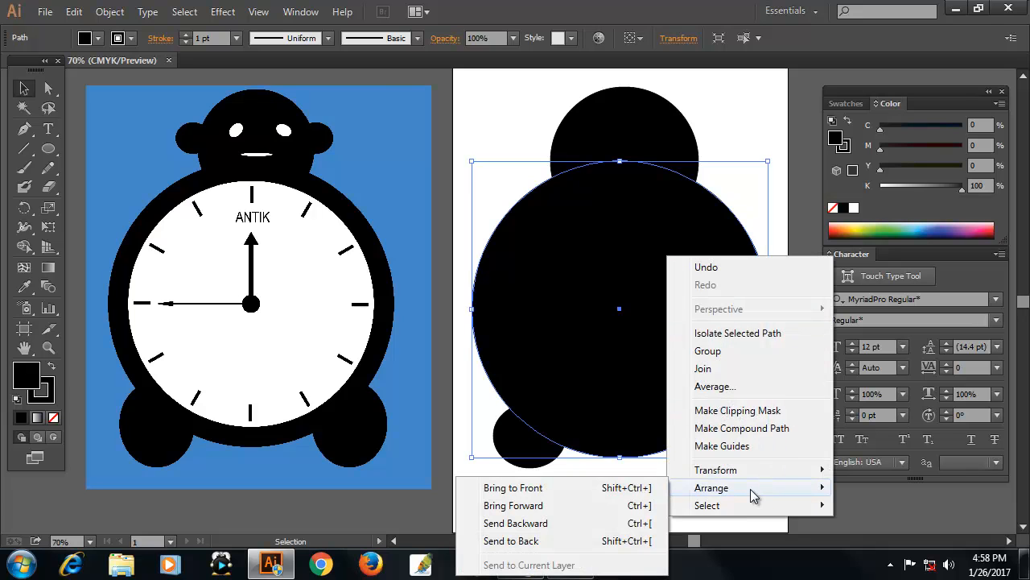
pyautogui.click(599, 489)
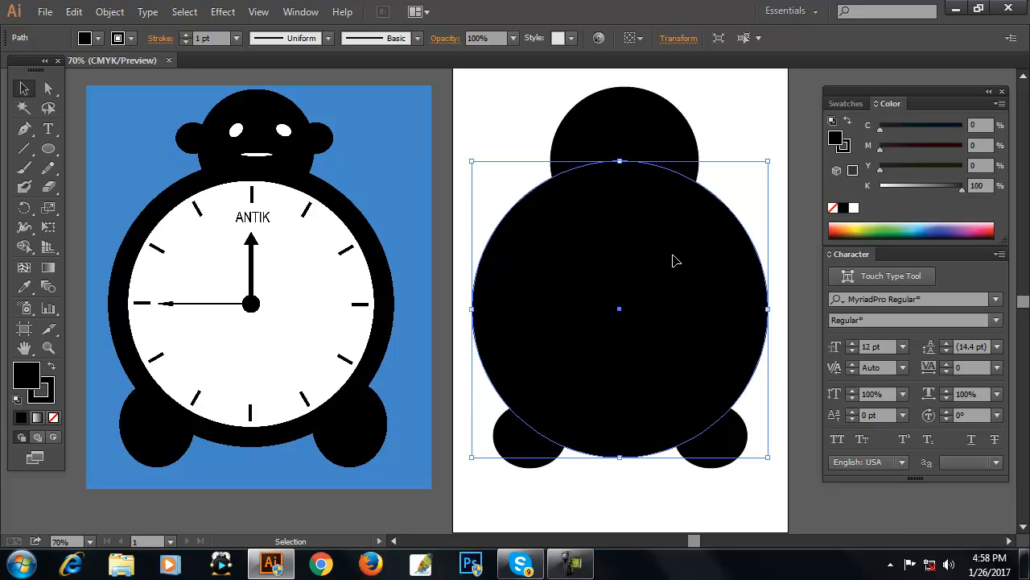
# Copy the body circle, paste it in front, shrink the copy around its centre and fill it white.
pyautogui.click(73, 11)
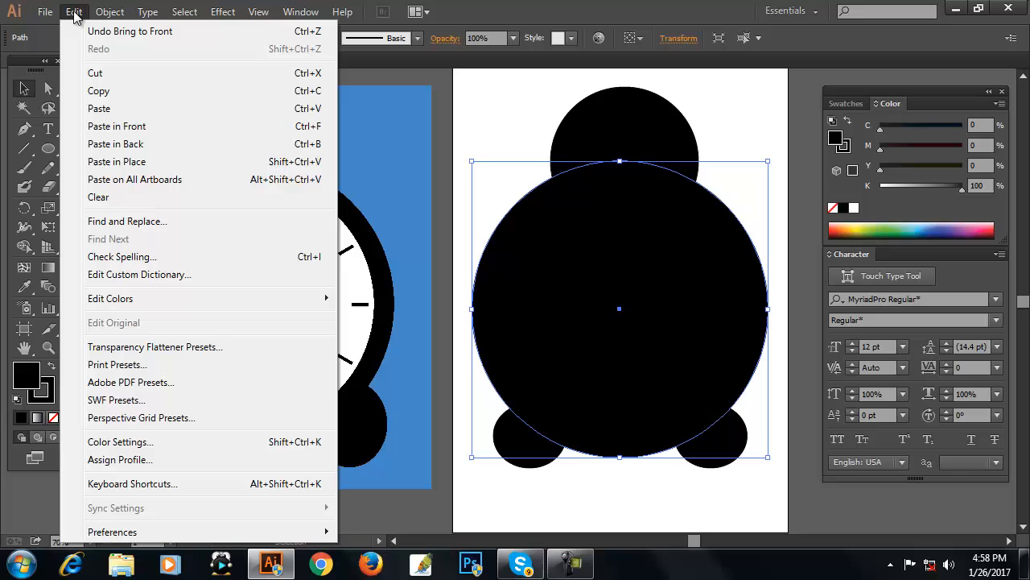
pyautogui.click(126, 92)
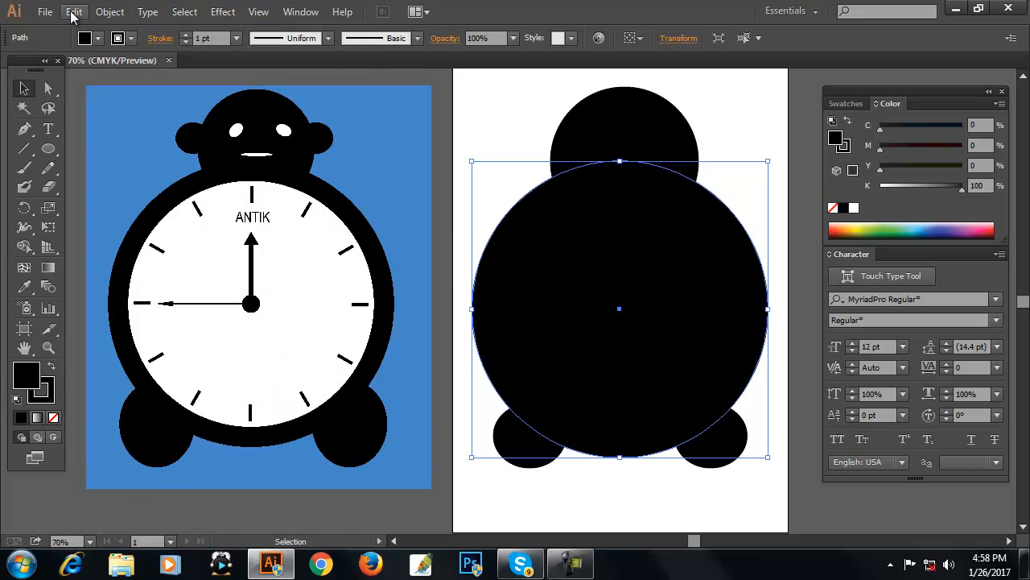
pyautogui.click(73, 11)
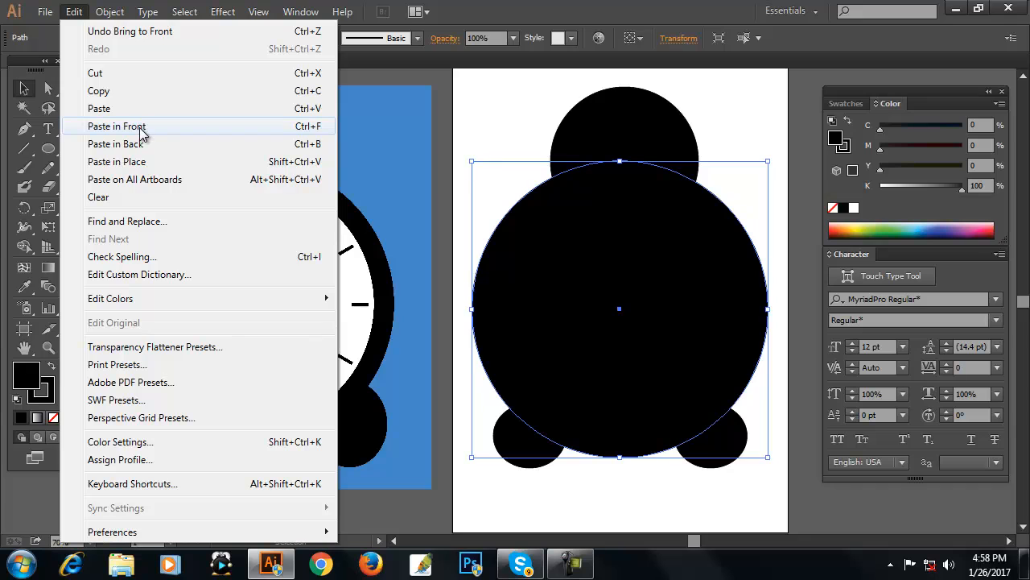
pyautogui.click(117, 126)
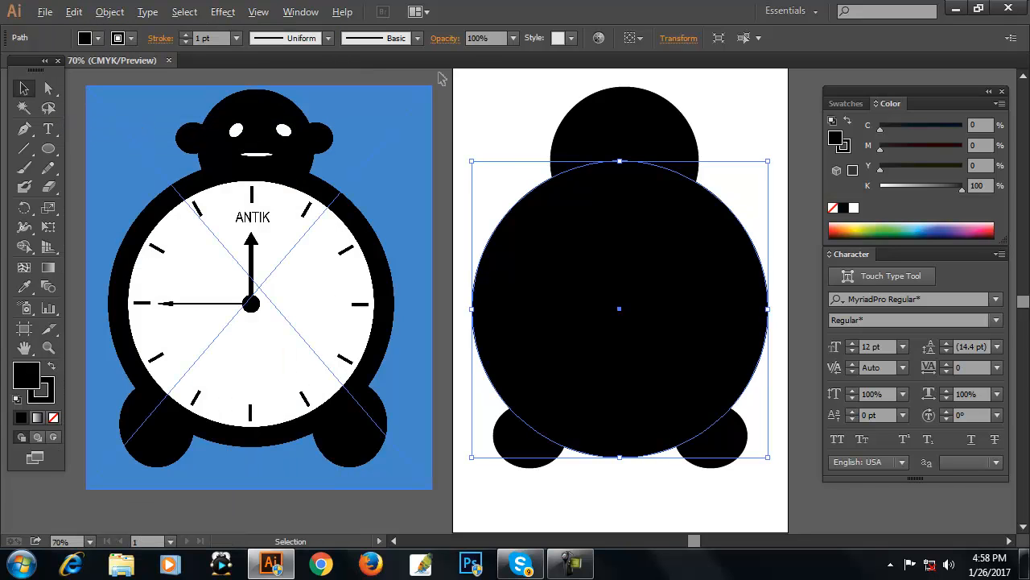
pyautogui.moveTo(767, 161); pyautogui.dragTo(763, 180)
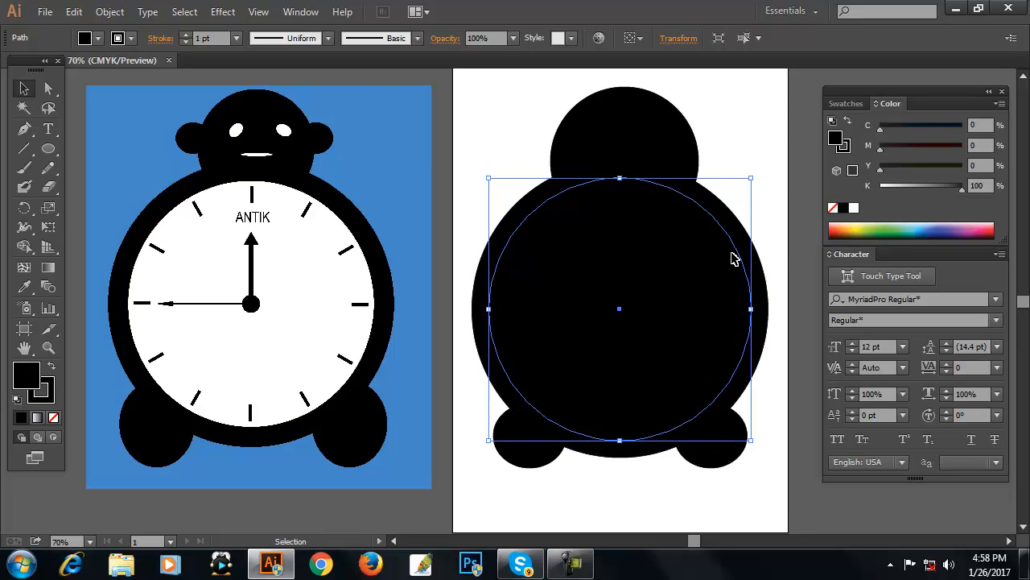
pyautogui.click(855, 207)
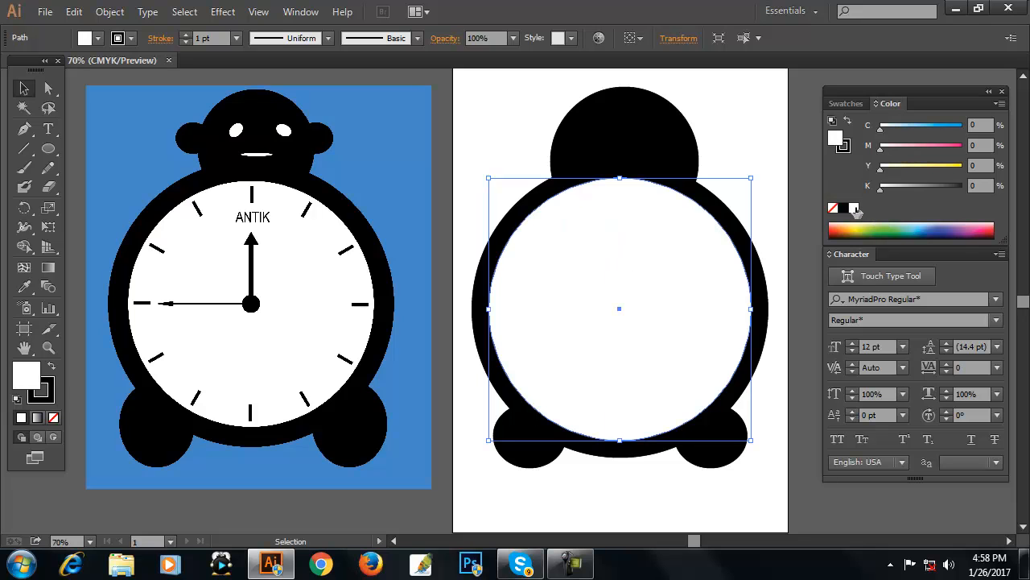
pyautogui.click(481, 137)
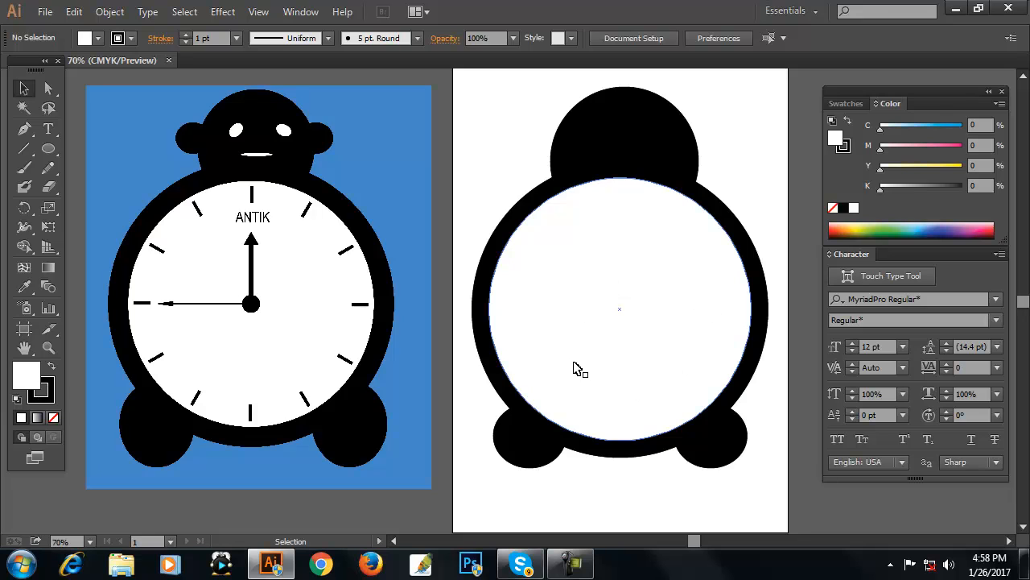
# Copy the white face circle, paste it in front, shrink it to a small centre dot and fill it black.
pyautogui.click(715, 269)
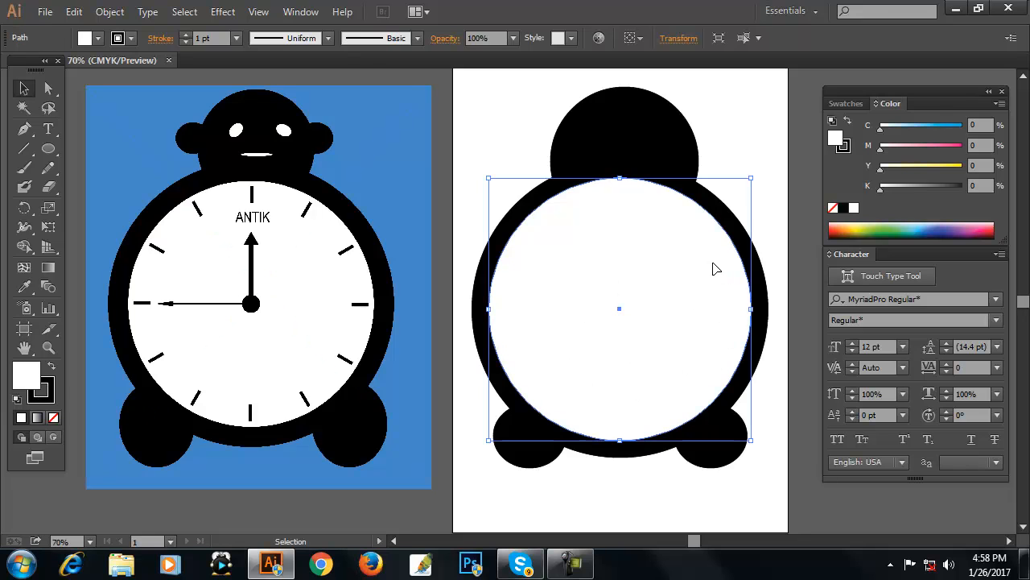
pyautogui.click(75, 11)
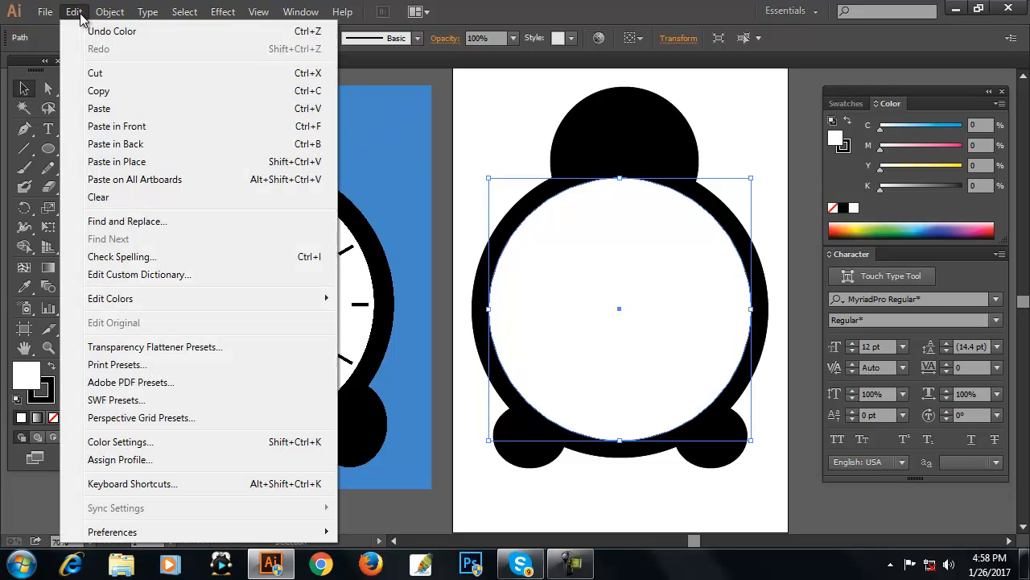
pyautogui.click(124, 97)
pyautogui.click(73, 13)
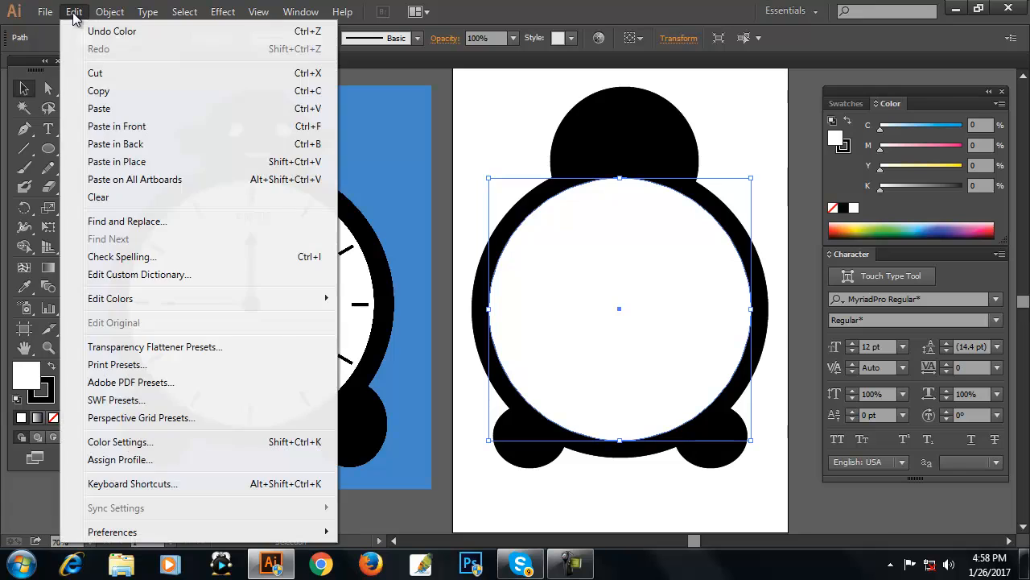
pyautogui.click(143, 127)
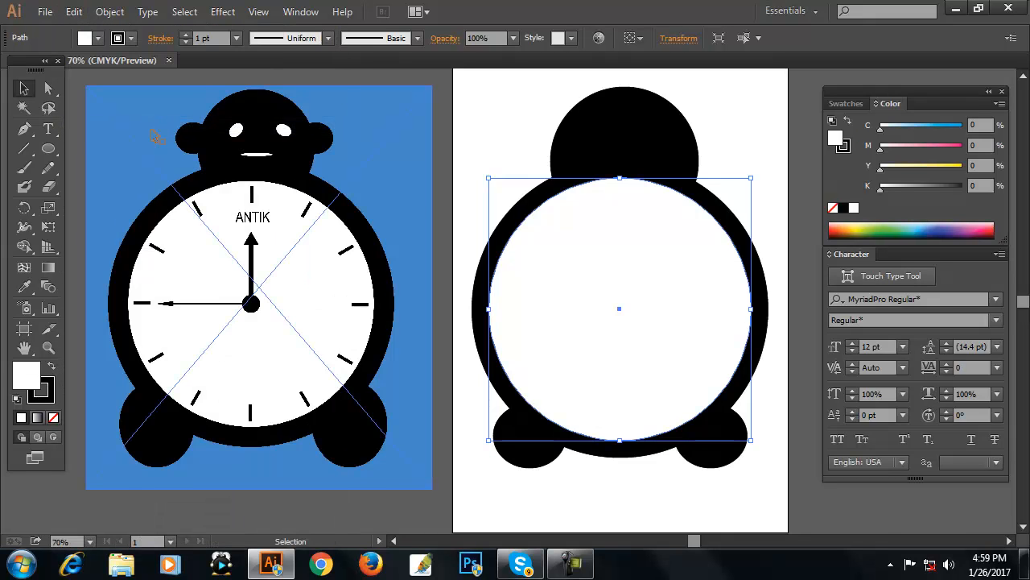
pyautogui.keyDown('shift'); pyautogui.click(155, 137); pyautogui.keyUp('shift')
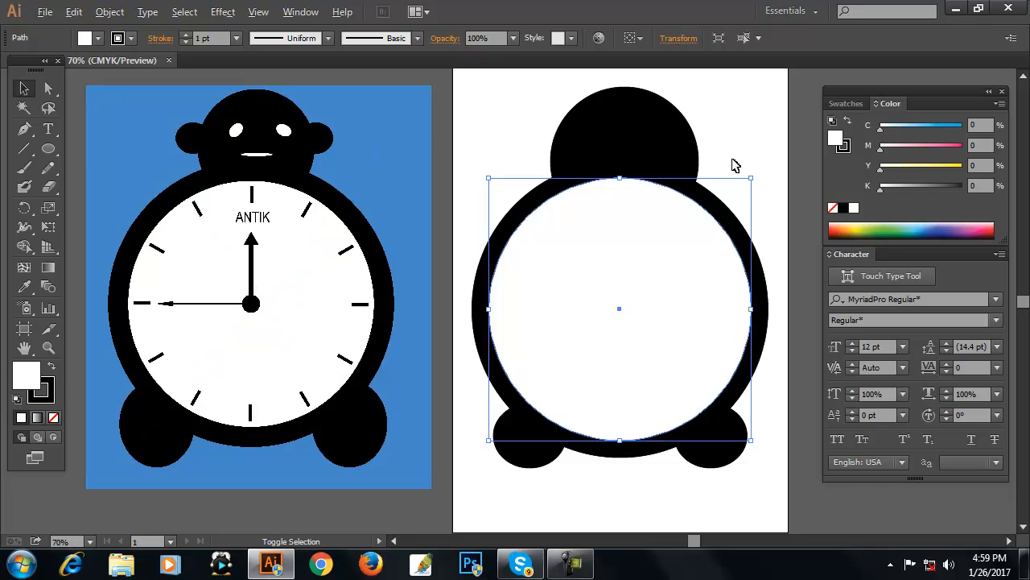
pyautogui.moveTo(751, 178); pyautogui.dragTo(662, 302)
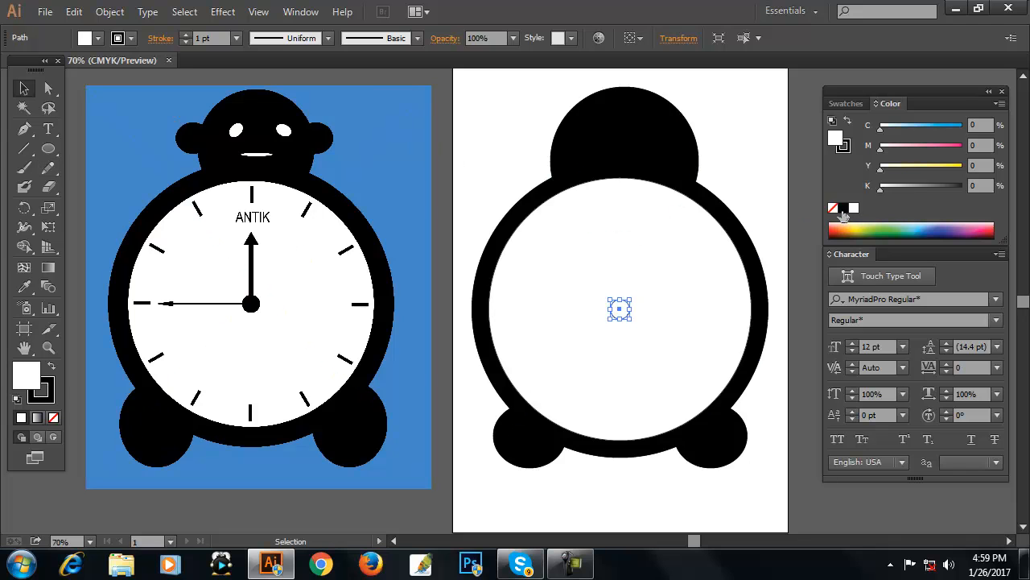
pyautogui.click(843, 210)
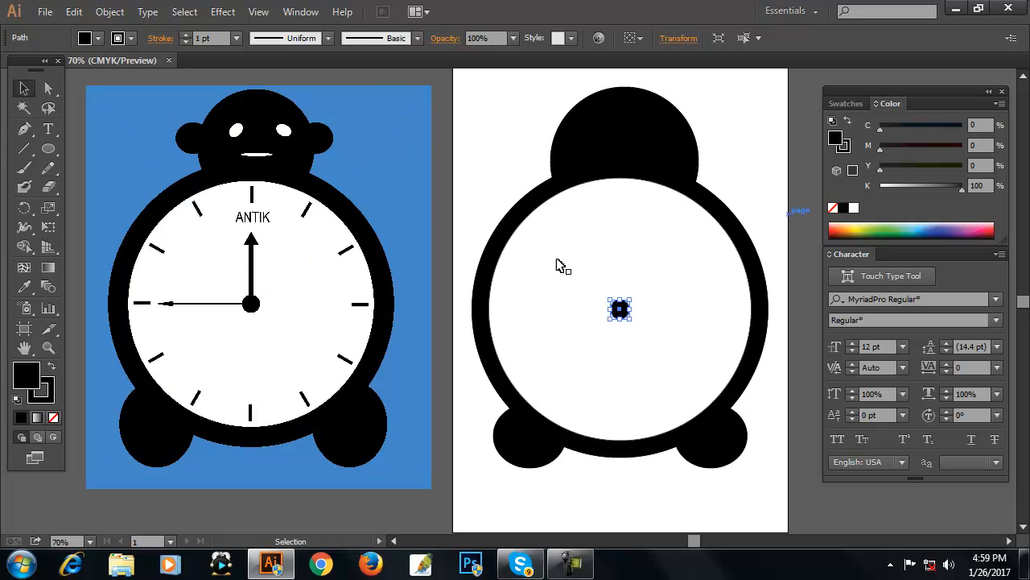
pyautogui.click(442, 240)
# Draw a thin vertical rectangle as the 12 o'clock tick mark near the top of the clock face.
pyautogui.moveTo(46, 151); pyautogui.dragTo(87, 155)
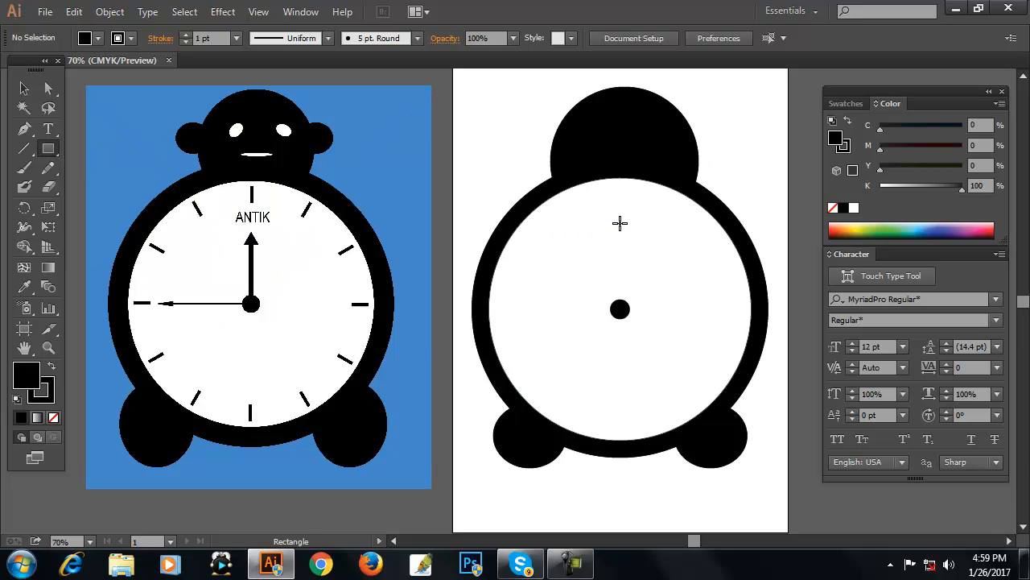
pyautogui.moveTo(616, 182); pyautogui.dragTo(621, 202)
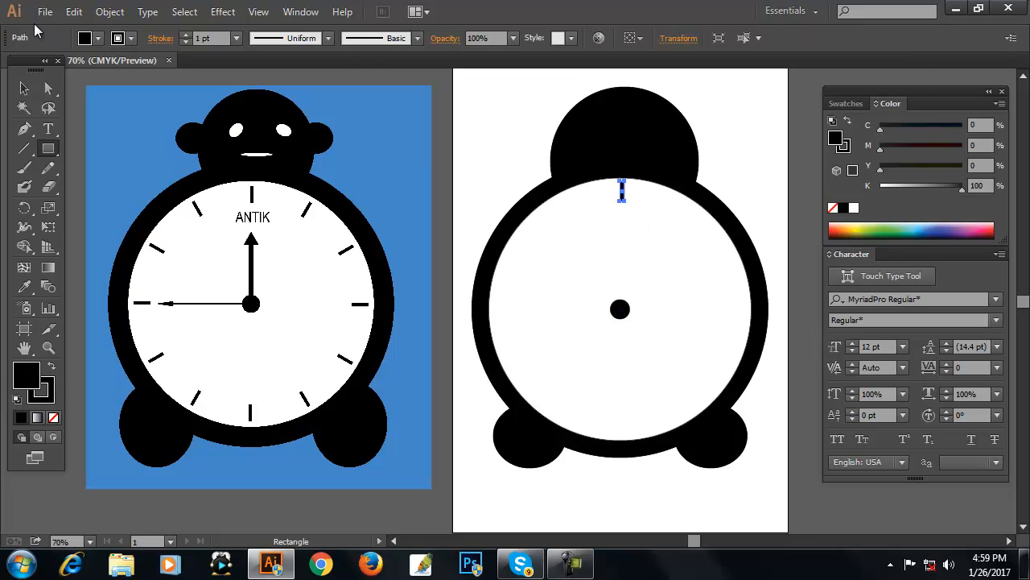
pyautogui.click(24, 89)
pyautogui.click(730, 112)
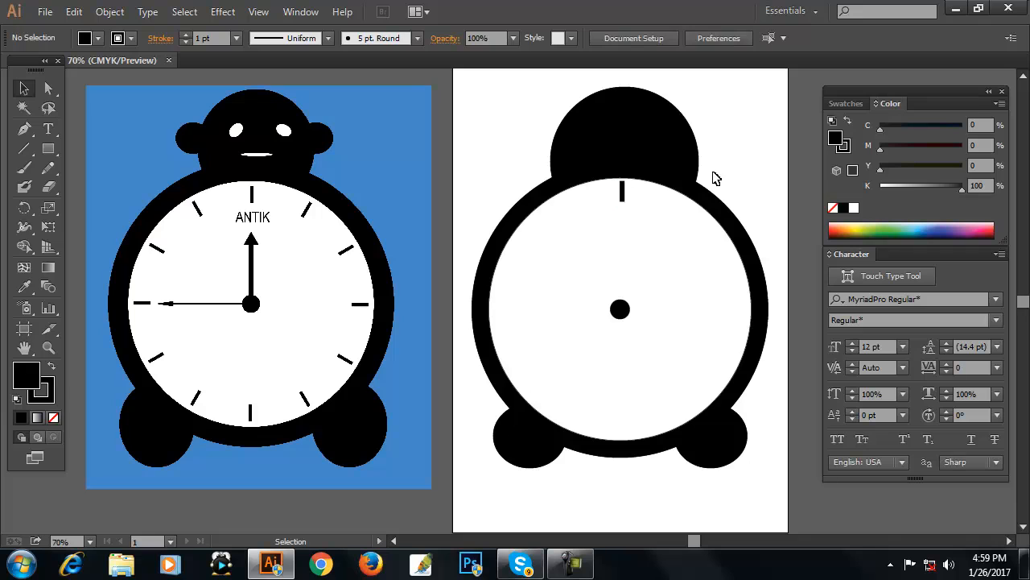
# Select the 12 o'clock tick mark and rotate a copy of it 30° around the clock's centre dot.
pyautogui.moveTo(623, 191); pyautogui.dragTo(624, 194)
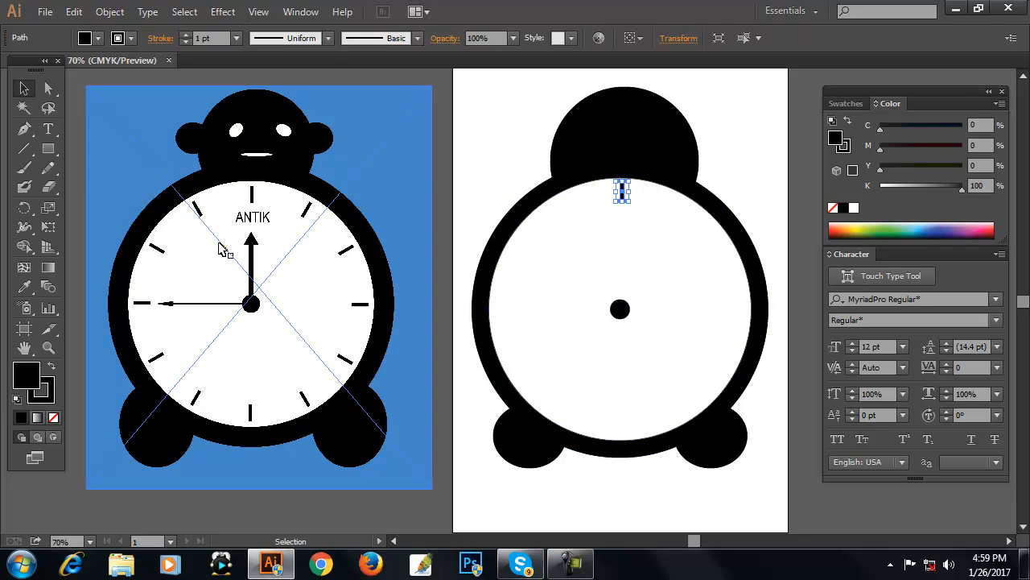
pyautogui.click(24, 210)
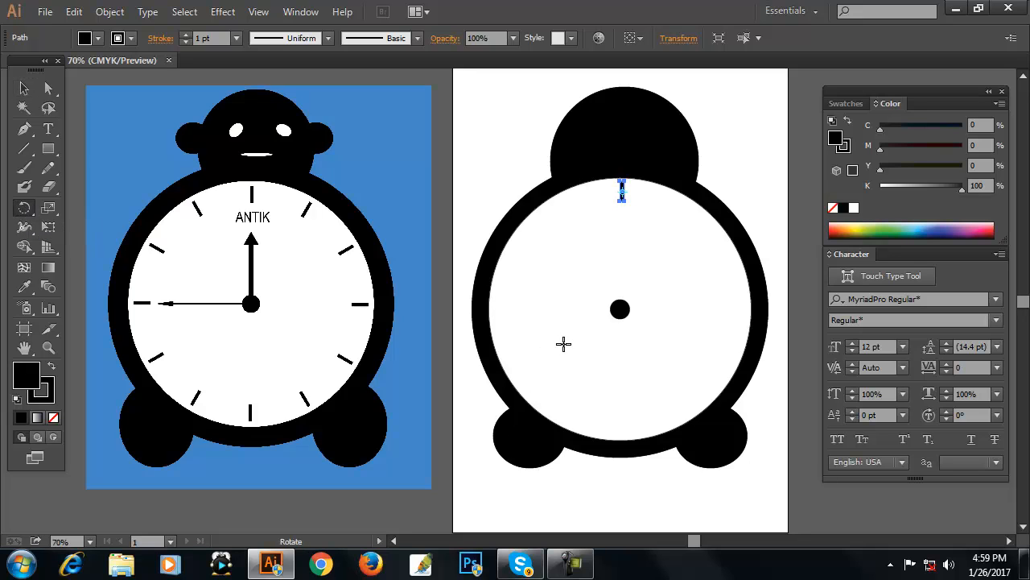
pyautogui.press('alt')
pyautogui.keyDown('alt'); pyautogui.click(619, 309); pyautogui.keyUp('alt')
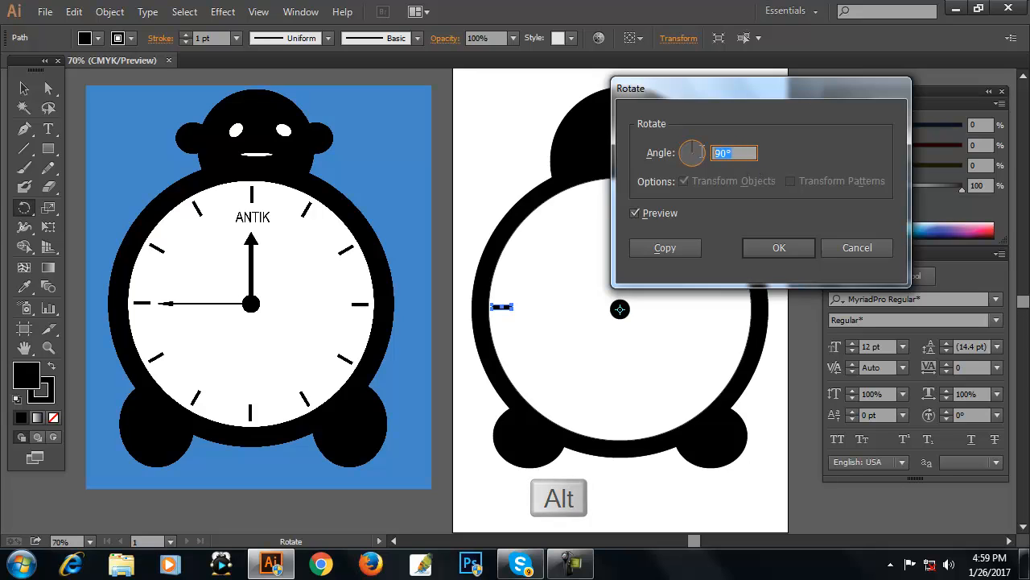
pyautogui.write('30')
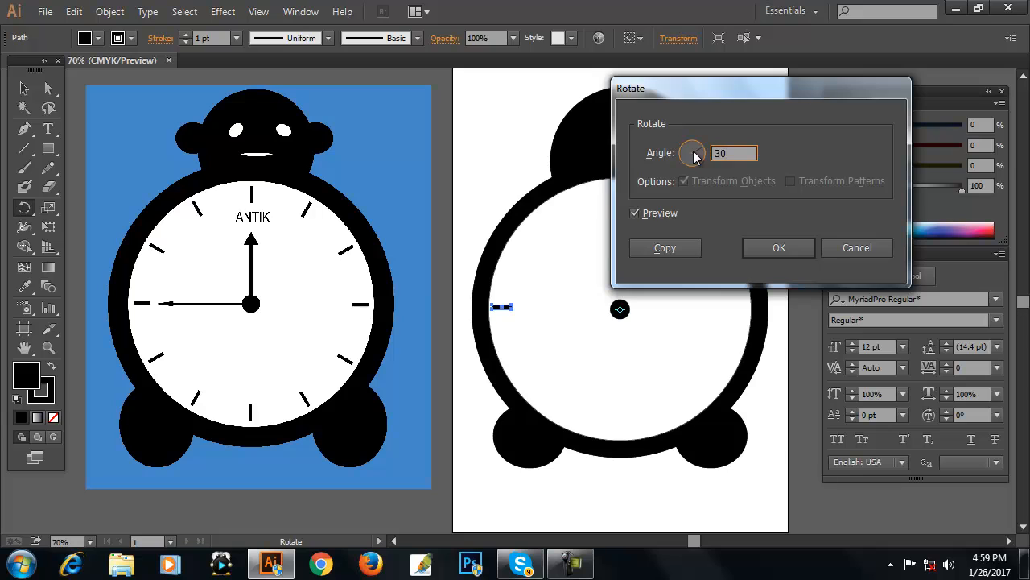
pyautogui.click(653, 218)
pyautogui.click(652, 218)
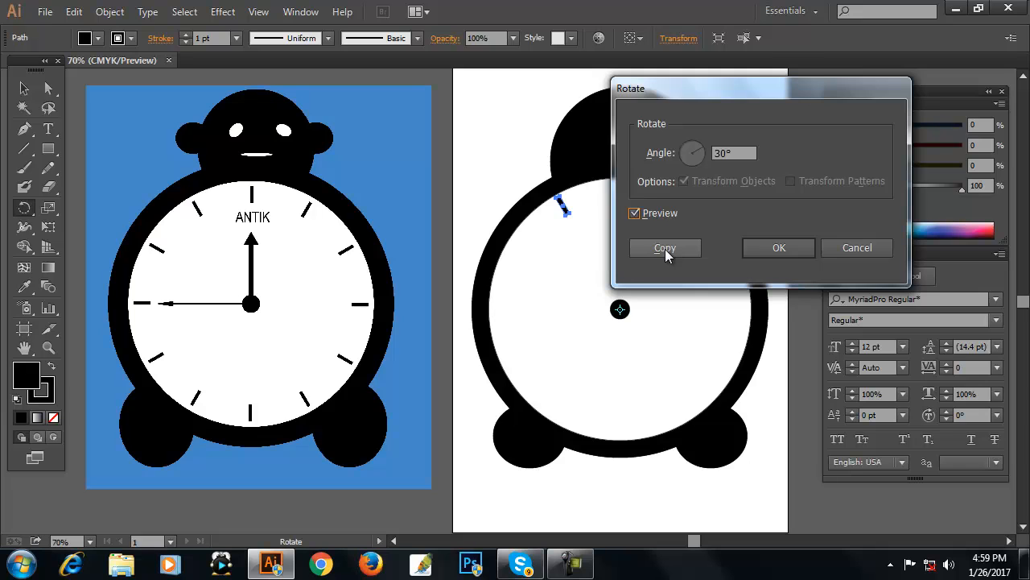
pyautogui.click(665, 249)
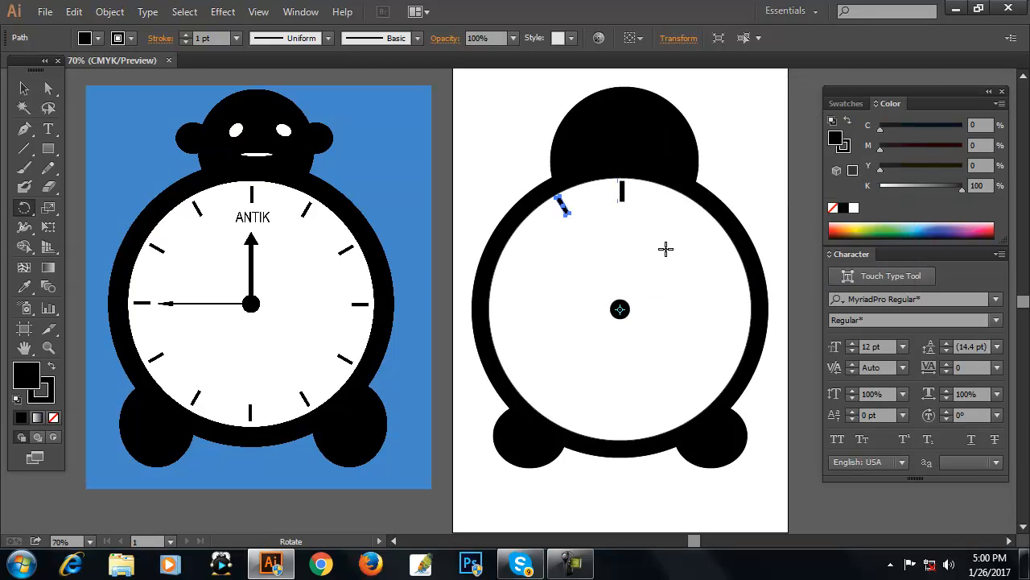
# Repeat the rotate-copy transformation to complete the ring of twelve tick marks around the face.
pyautogui.hotkey('ctrl', 'd')
pyautogui.hotkey('ctrl', 'd')
pyautogui.hotkey('ctrl', 'd')
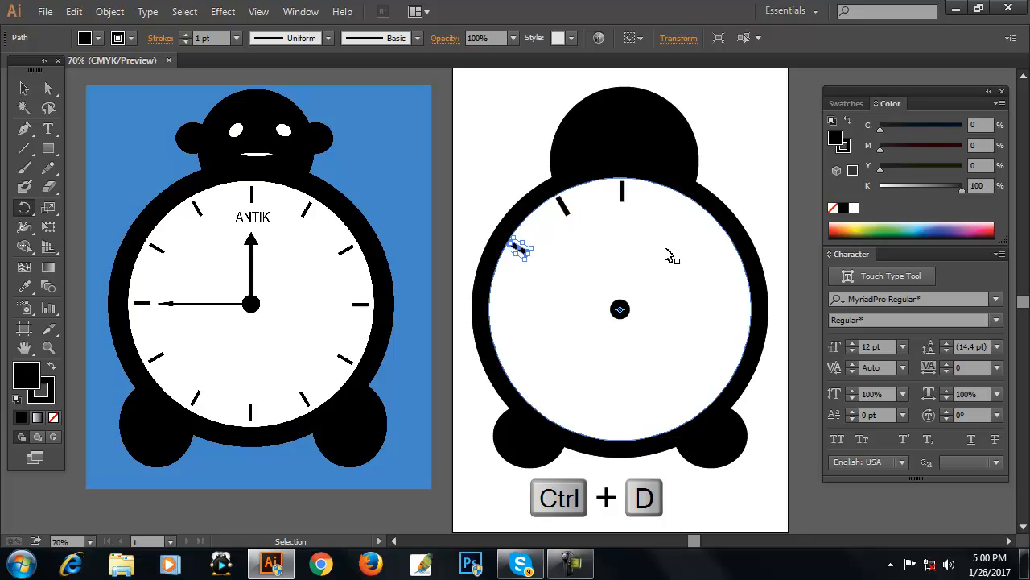
pyautogui.hotkey('ctrl', 'd')
pyautogui.hotkey('ctrl', 'd')
pyautogui.hotkey('ctrl', 'd')
pyautogui.hotkey('ctrl', 'd')
pyautogui.hotkey('ctrl', 'd')
pyautogui.hotkey('ctrl', 'd')
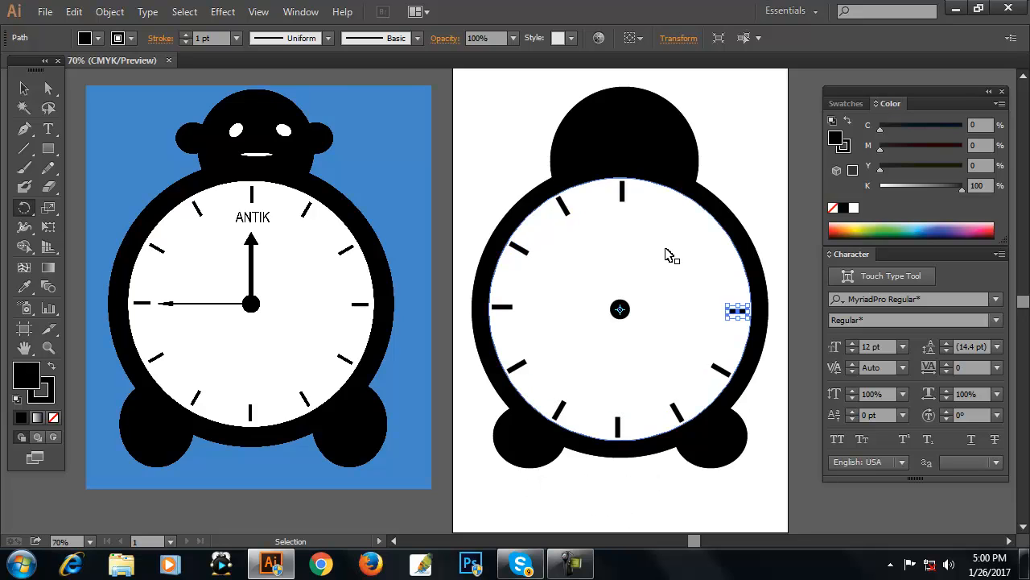
pyautogui.hotkey('ctrl', 'd')
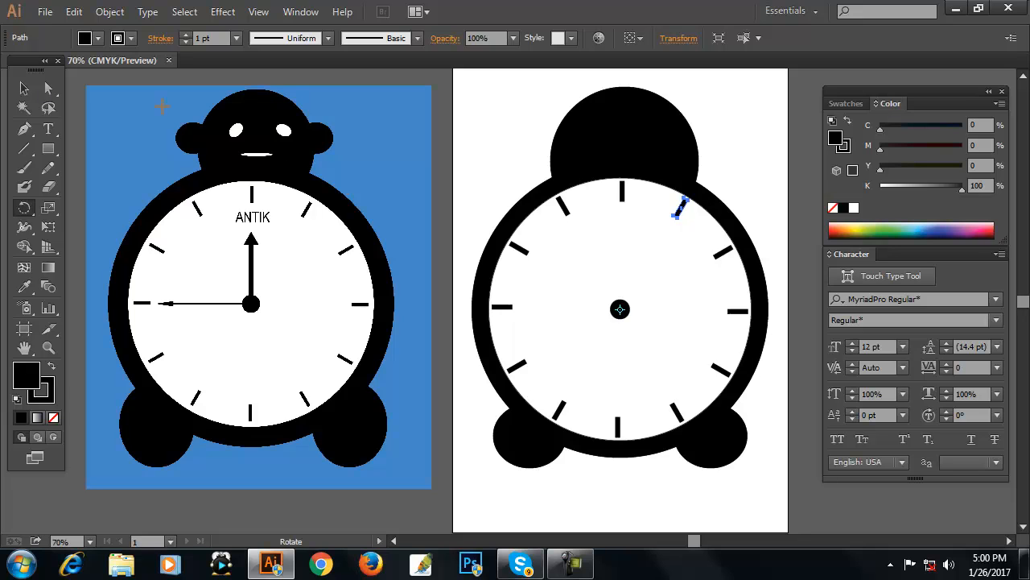
# Select all the clock artwork on the second artboard and lock it.
pyautogui.click(24, 89)
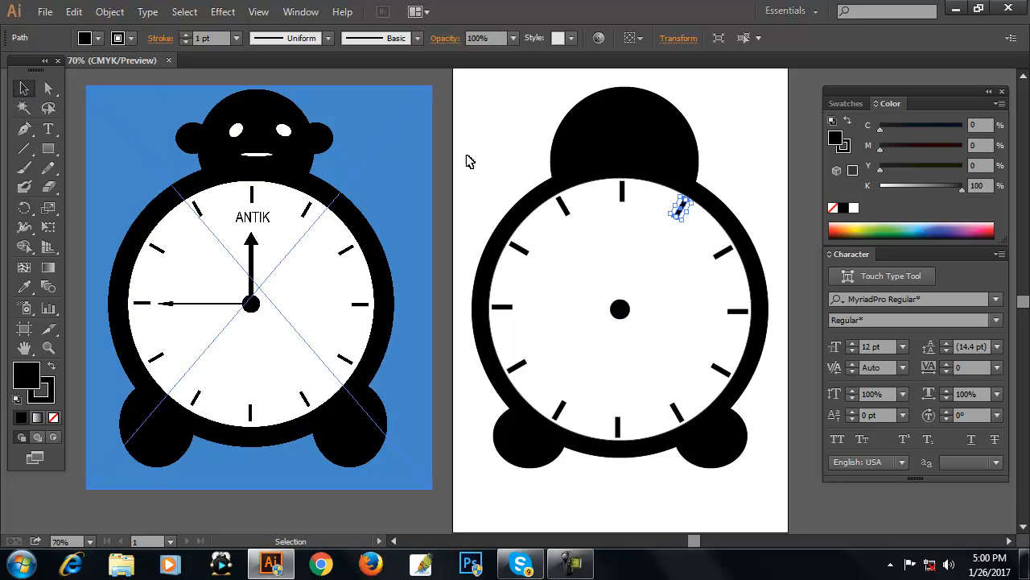
pyautogui.click(515, 148)
pyautogui.moveTo(515, 128); pyautogui.dragTo(758, 467)
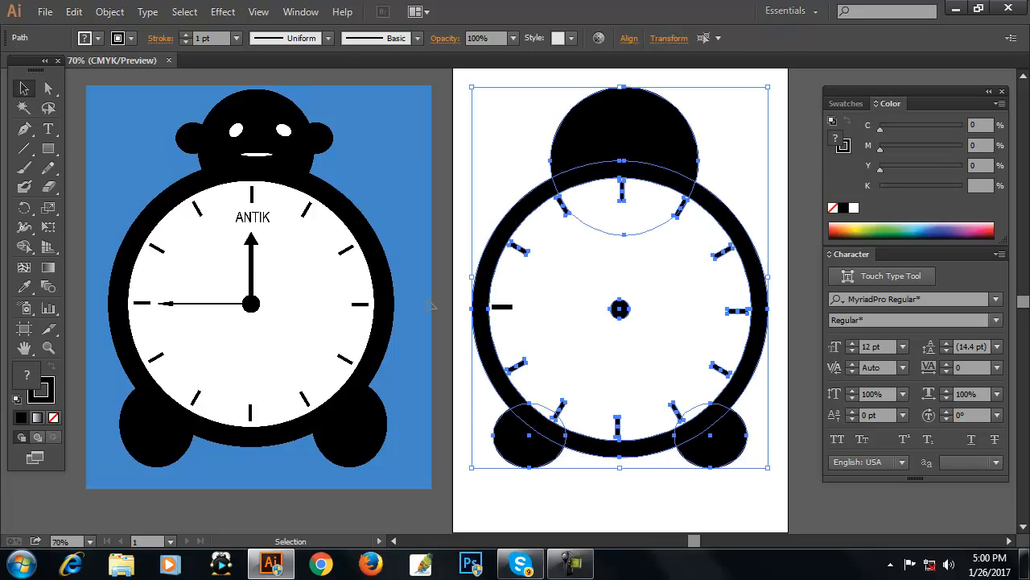
pyautogui.click(110, 13)
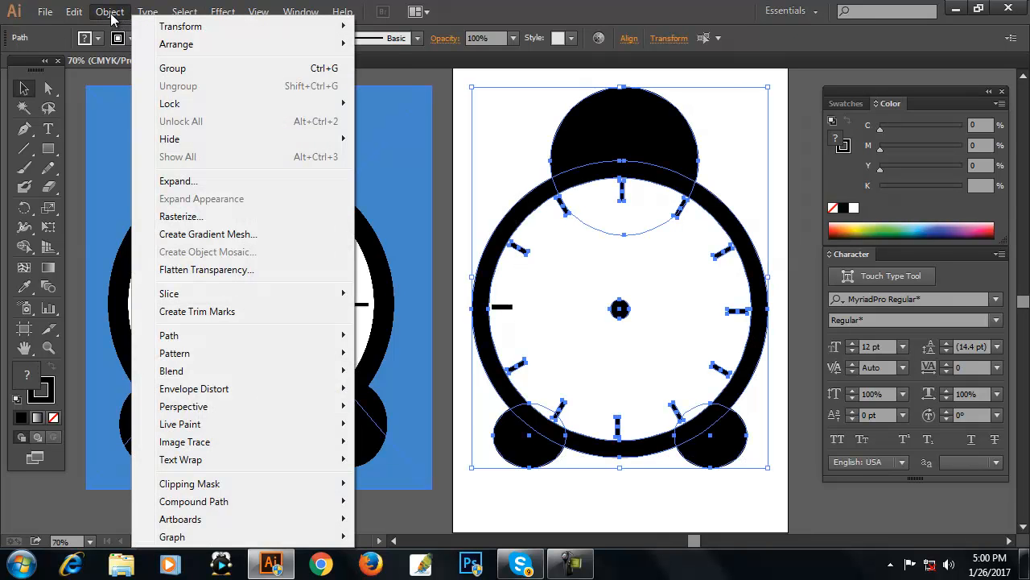
pyautogui.moveTo(193, 106)
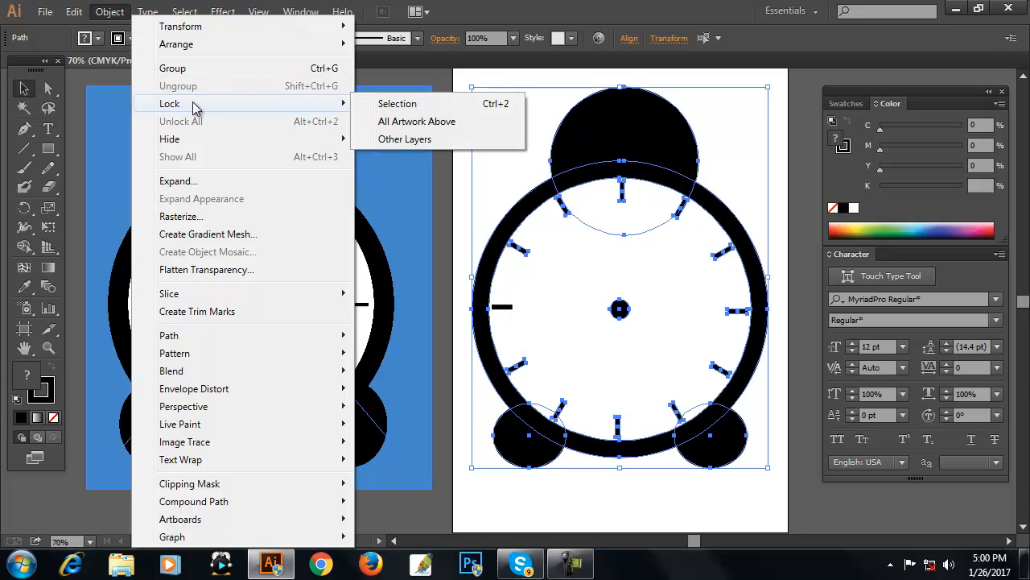
pyautogui.click(398, 104)
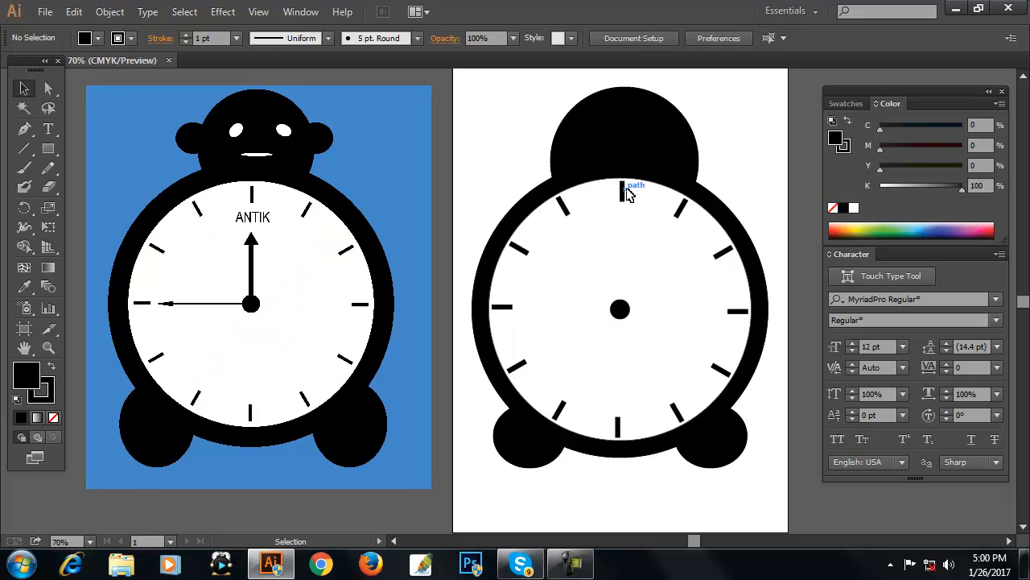
# Draw a thin vertical rectangle beside the clock as the shaft of a clock hand.
pyautogui.click(50, 151)
pyautogui.moveTo(750, 124); pyautogui.dragTo(756, 191)
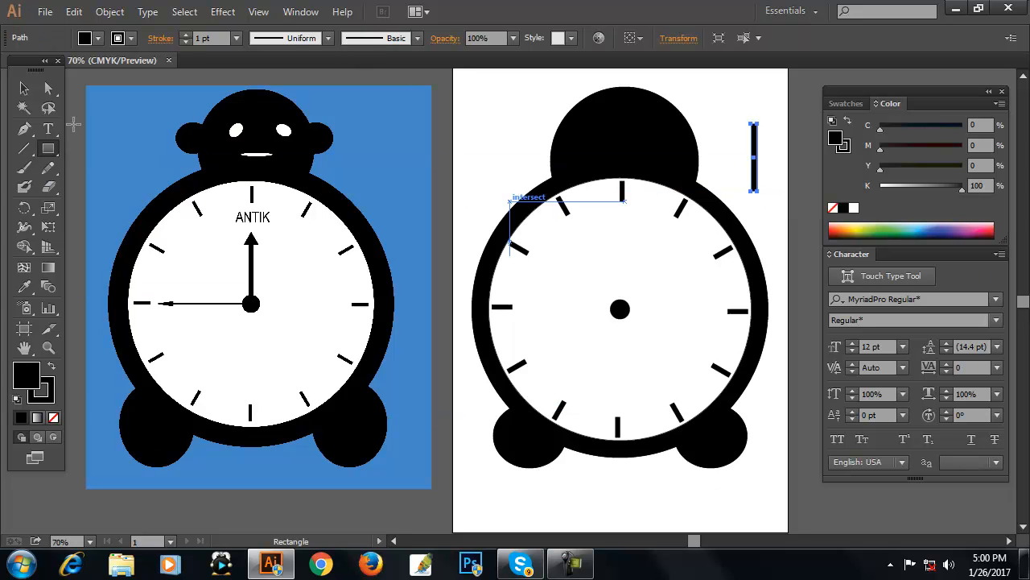
# Draw a small triangle with the Polygon tool and place it on top of the shaft as an arrowhead.
pyautogui.click(51, 153)
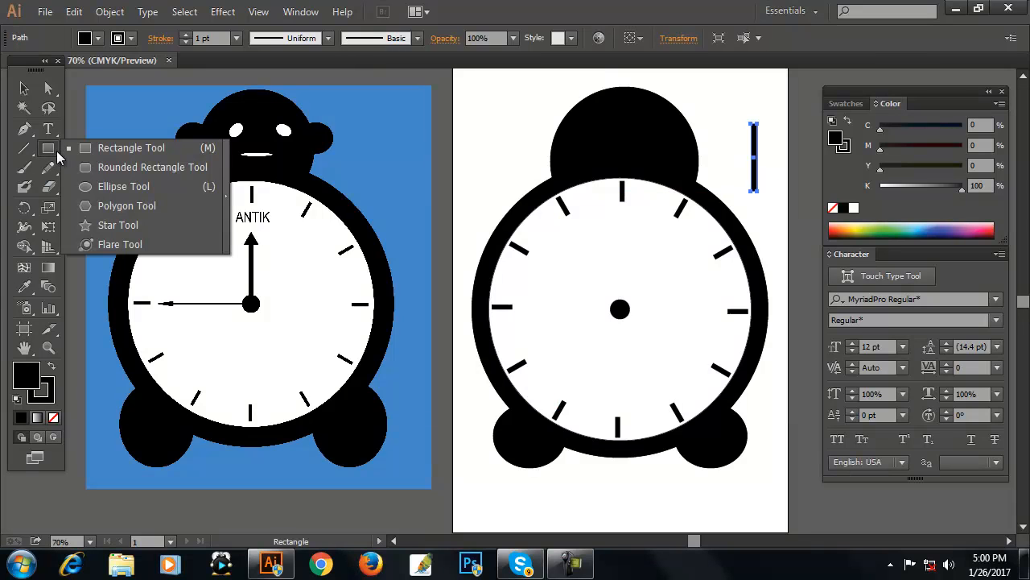
pyautogui.click(108, 209)
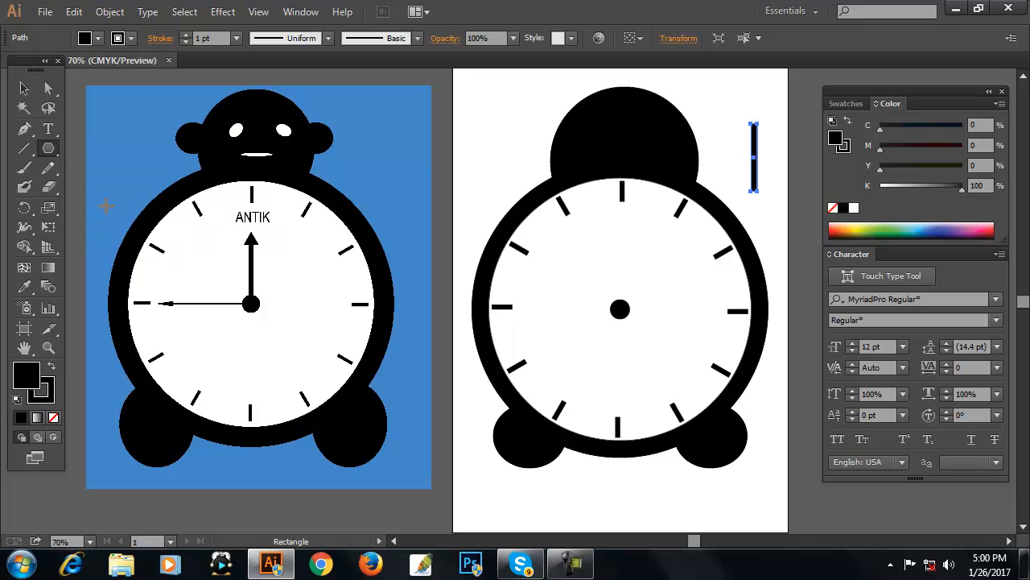
pyautogui.moveTo(713, 97); pyautogui.dragTo(720, 99)
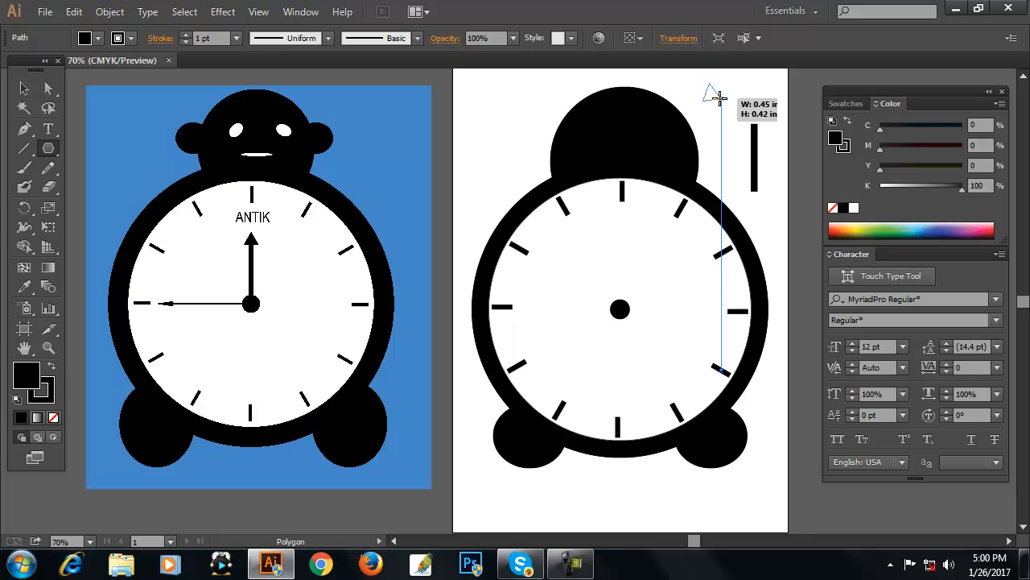
pyautogui.moveTo(720, 97); pyautogui.dragTo(715, 93)
pyautogui.click(26, 91)
pyautogui.click(764, 96)
pyautogui.moveTo(713, 94); pyautogui.dragTo(753, 115)
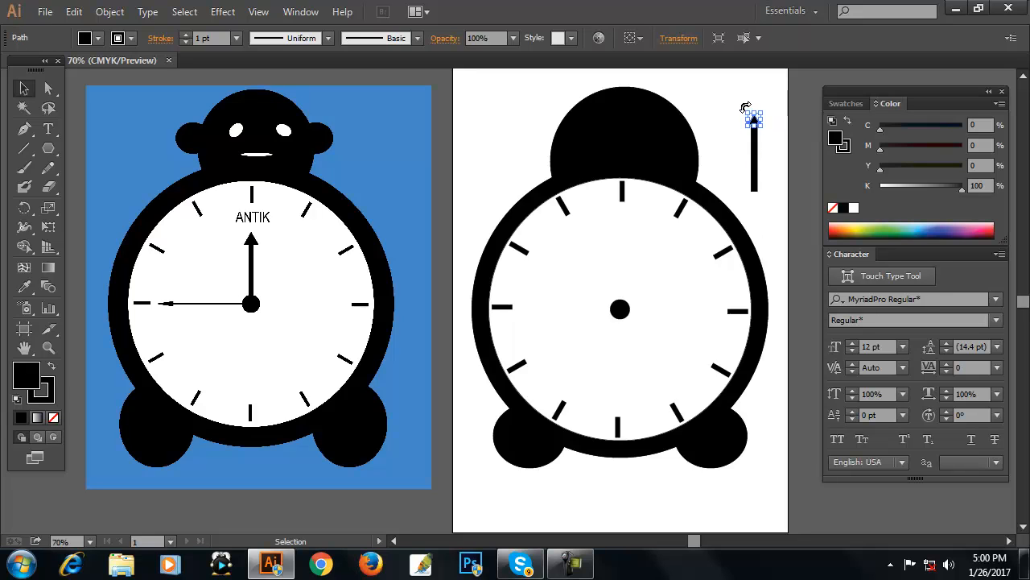
pyautogui.click(721, 108)
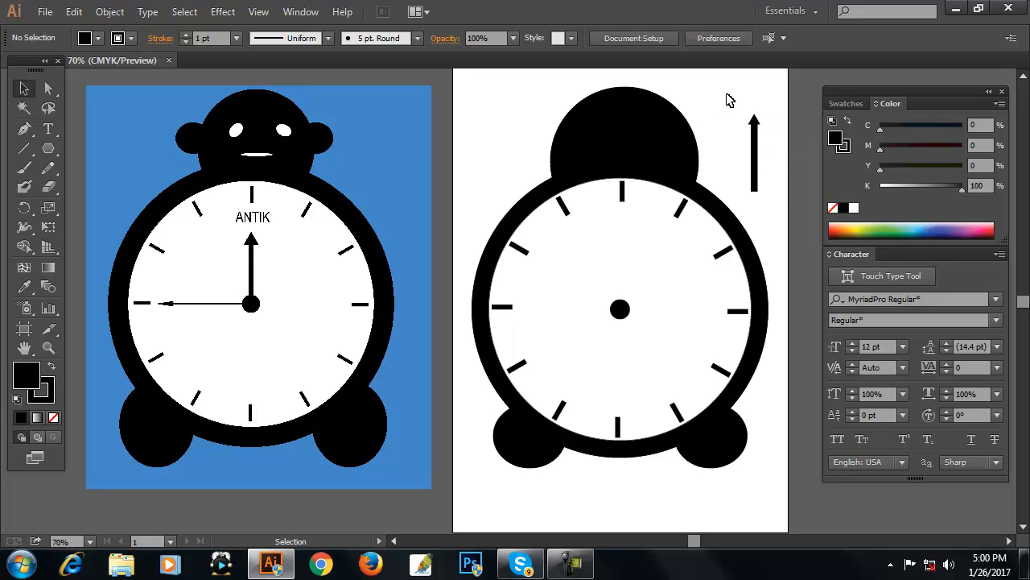
# Select the arrowhead and shaft and align them on their horizontal centres.
pyautogui.moveTo(729, 94); pyautogui.dragTo(771, 196)
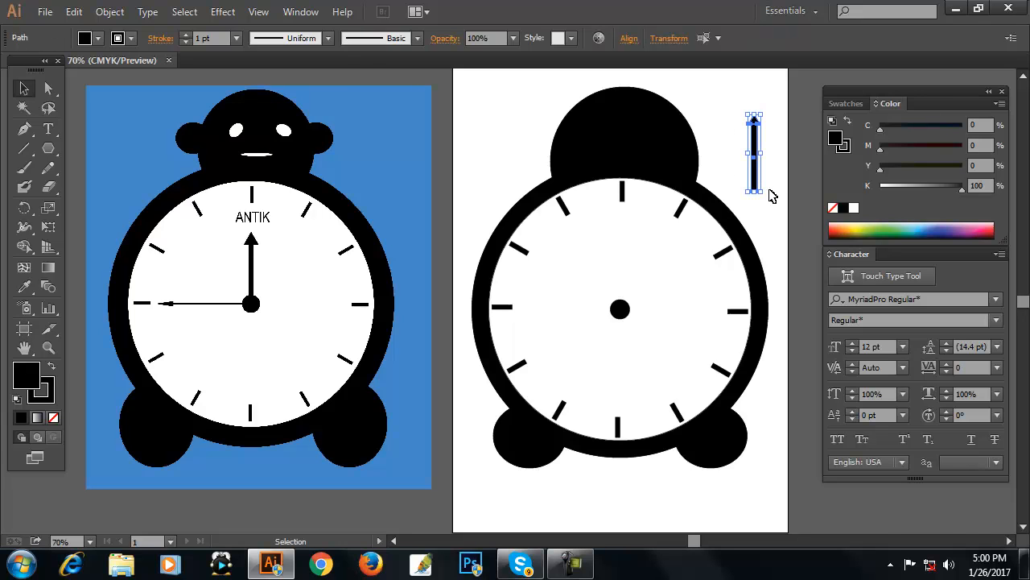
pyautogui.click(298, 13)
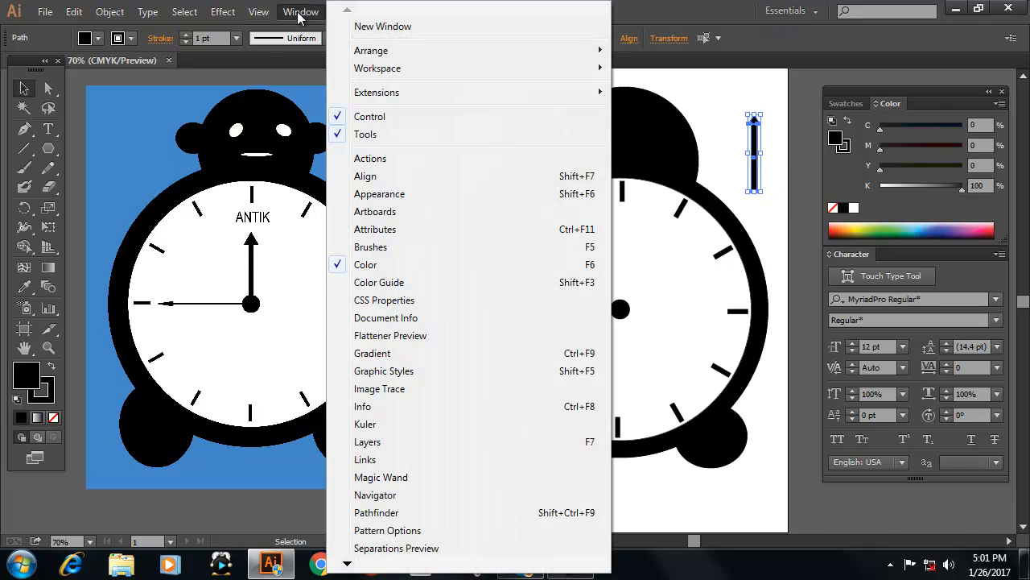
pyautogui.click(365, 176)
pyautogui.click(830, 94)
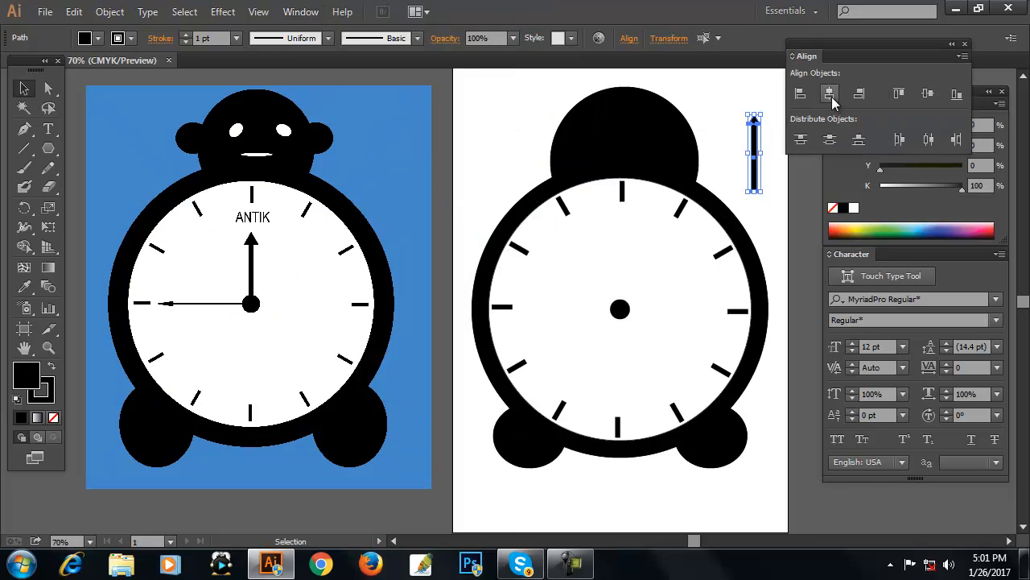
pyautogui.moveTo(850, 44); pyautogui.dragTo(894, 47)
pyautogui.click(739, 101)
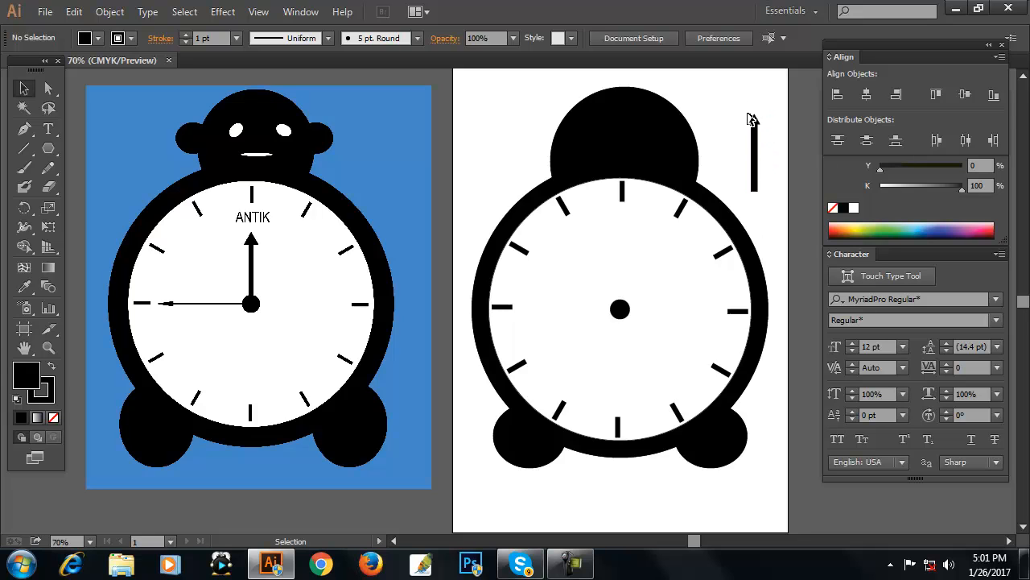
# Group the arrowhead and shaft into a single clock hand.
pyautogui.click(754, 173)
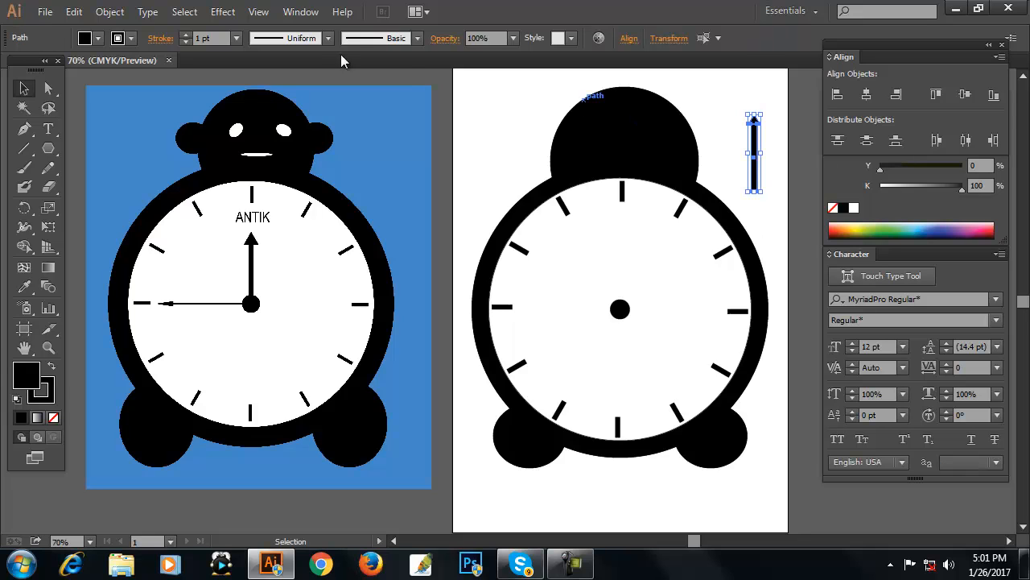
pyautogui.click(109, 12)
pyautogui.click(172, 69)
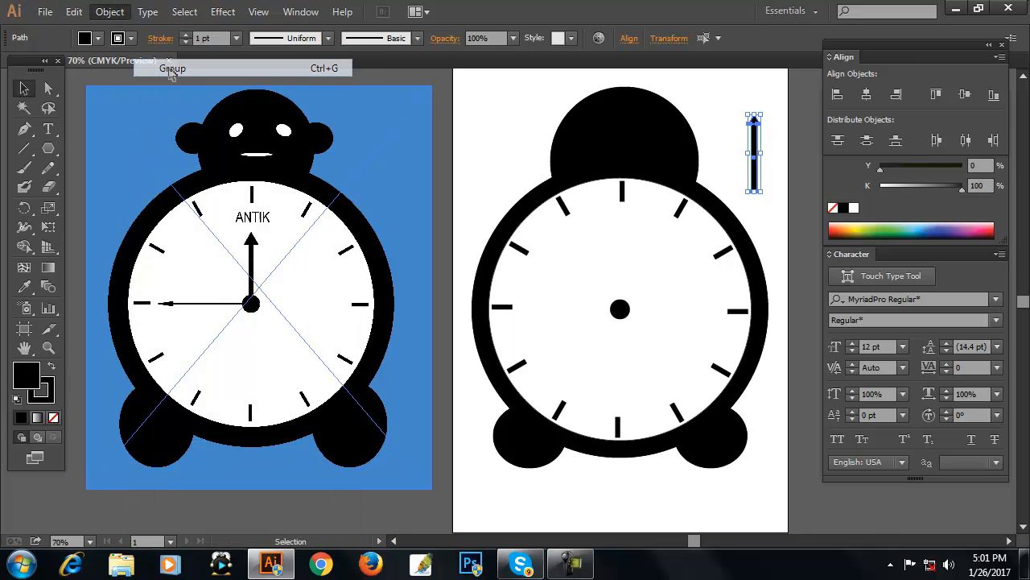
# Move the hand onto the clock face so it points up from the centre dot.
pyautogui.click(732, 105)
pyautogui.moveTo(759, 141); pyautogui.dragTo(629, 242)
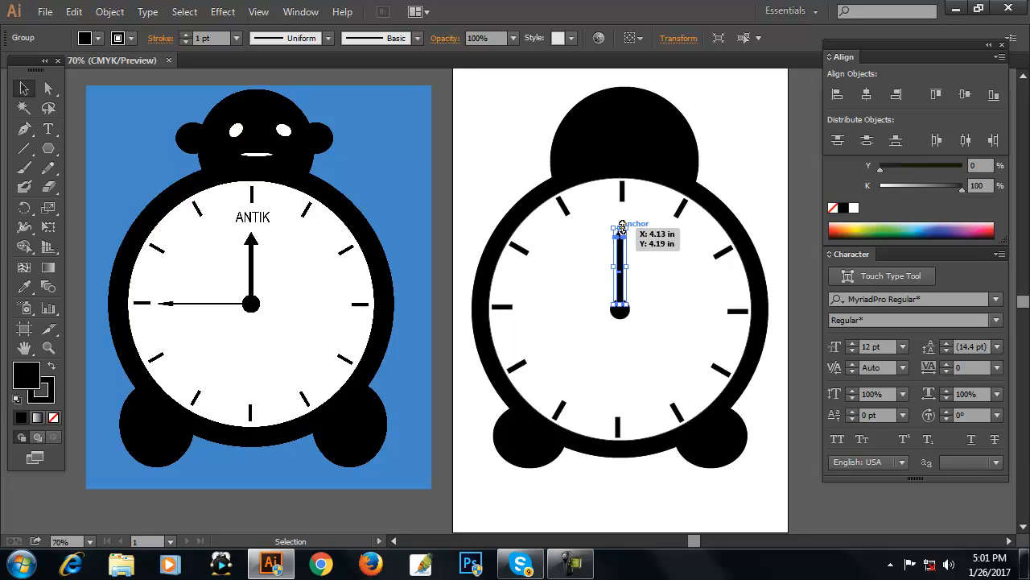
pyautogui.moveTo(621, 228); pyautogui.dragTo(623, 243)
pyautogui.click(634, 280)
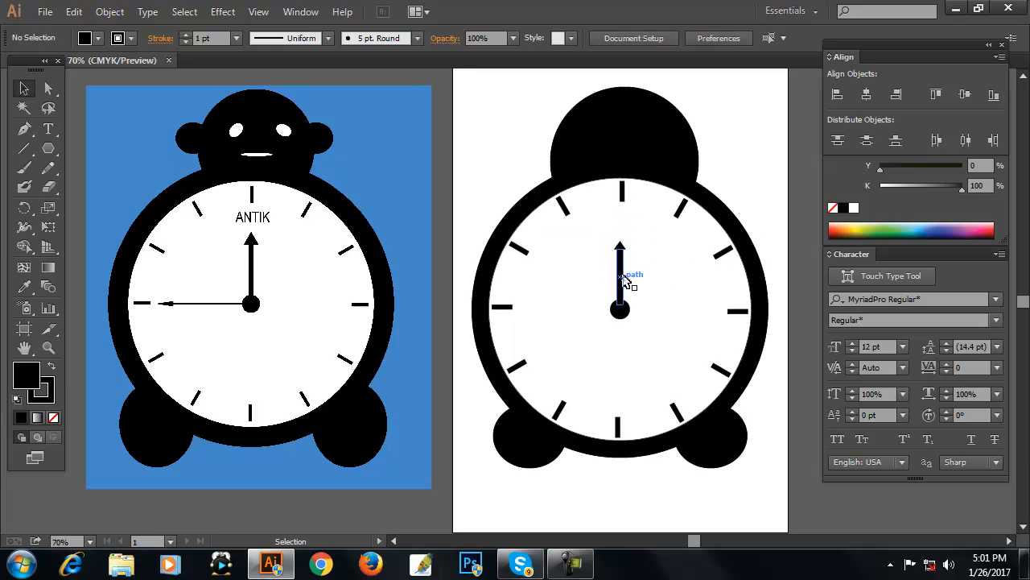
# Rotate a copy of the hand 90° around the centre dot so it points to 9 o'clock.
pyautogui.click(623, 277)
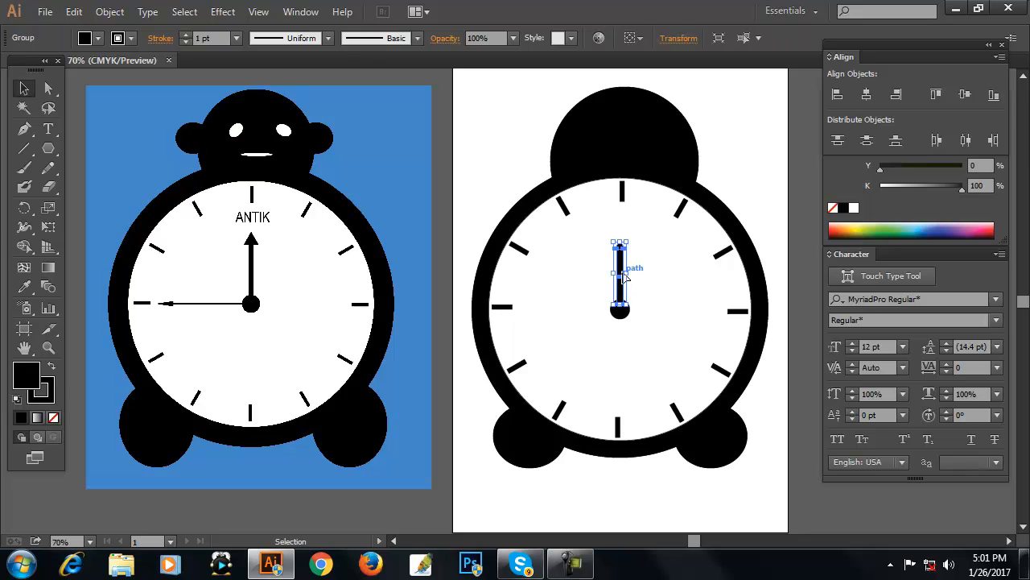
pyautogui.press('r')
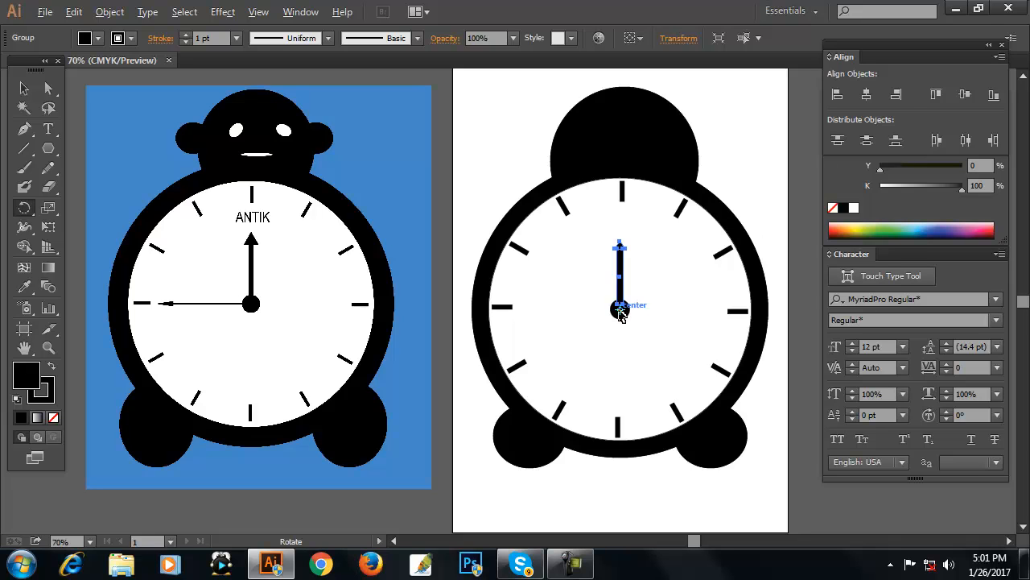
pyautogui.keyDown('alt'); pyautogui.click(620, 312); pyautogui.keyUp('alt')
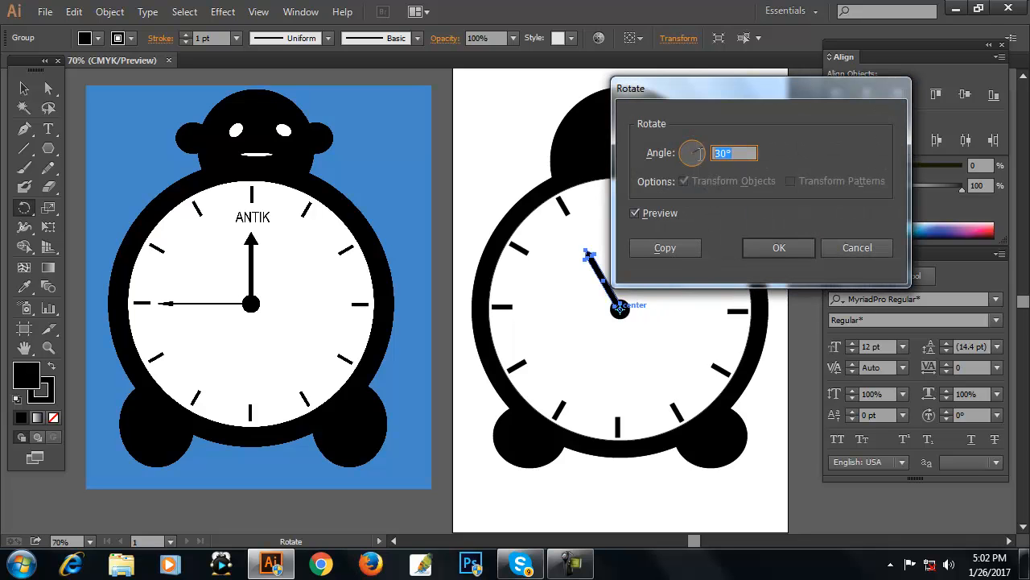
pyautogui.write('90')
pyautogui.click(665, 248)
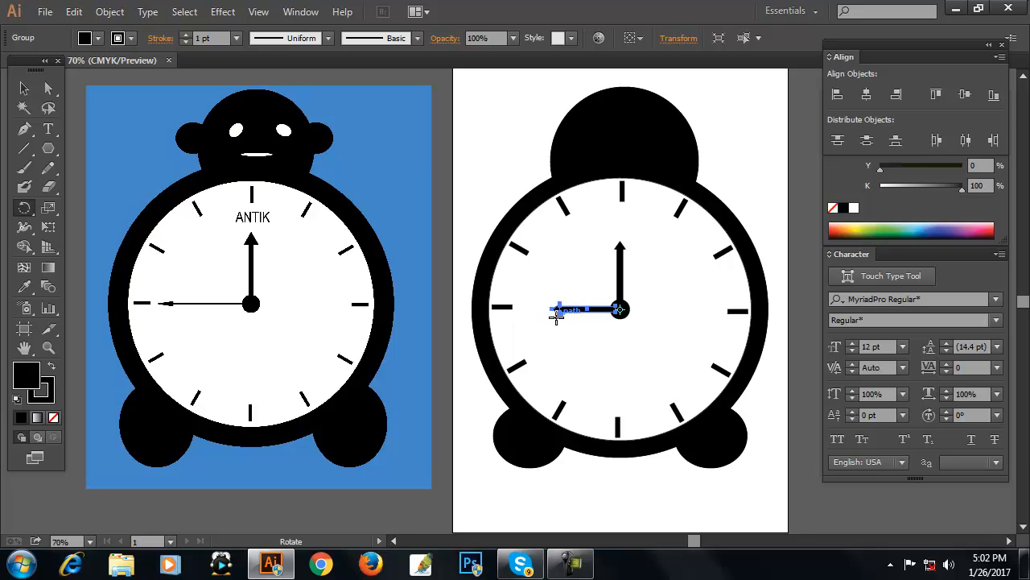
# Stretch the horizontal hand longer toward the 9 o'clock tick mark.
pyautogui.click(24, 88)
pyautogui.moveTo(550, 312); pyautogui.dragTo(520, 311)
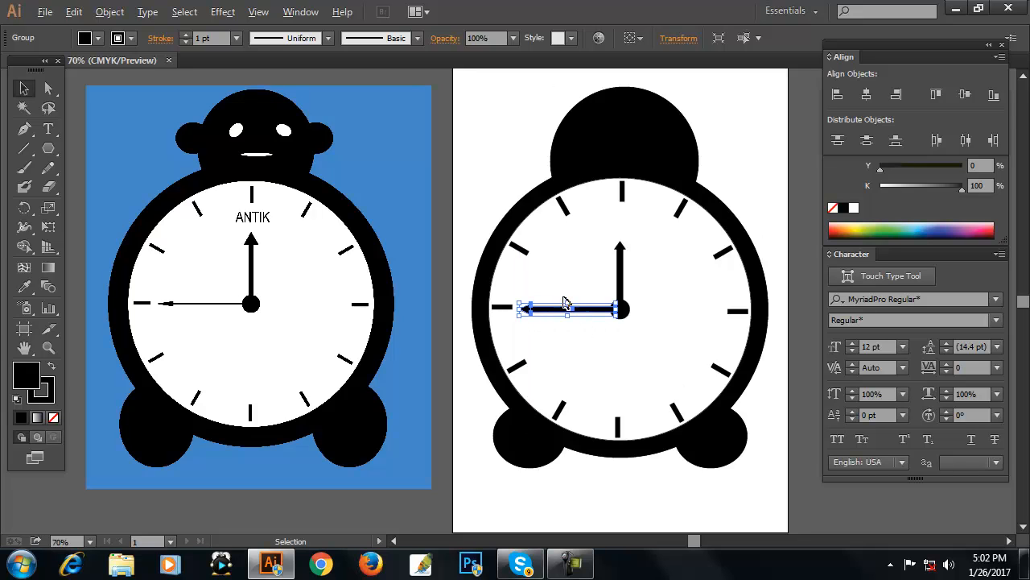
pyautogui.moveTo(569, 303); pyautogui.dragTo(569, 308)
pyautogui.click(807, 369)
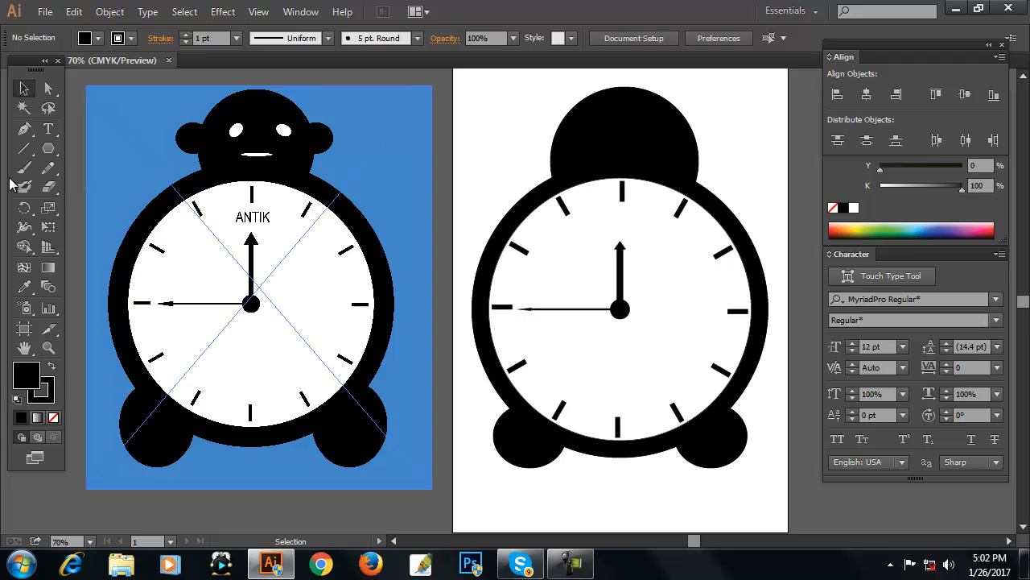
# Draw a small white ellipse as the right eye on the clock's head.
pyautogui.click(49, 148)
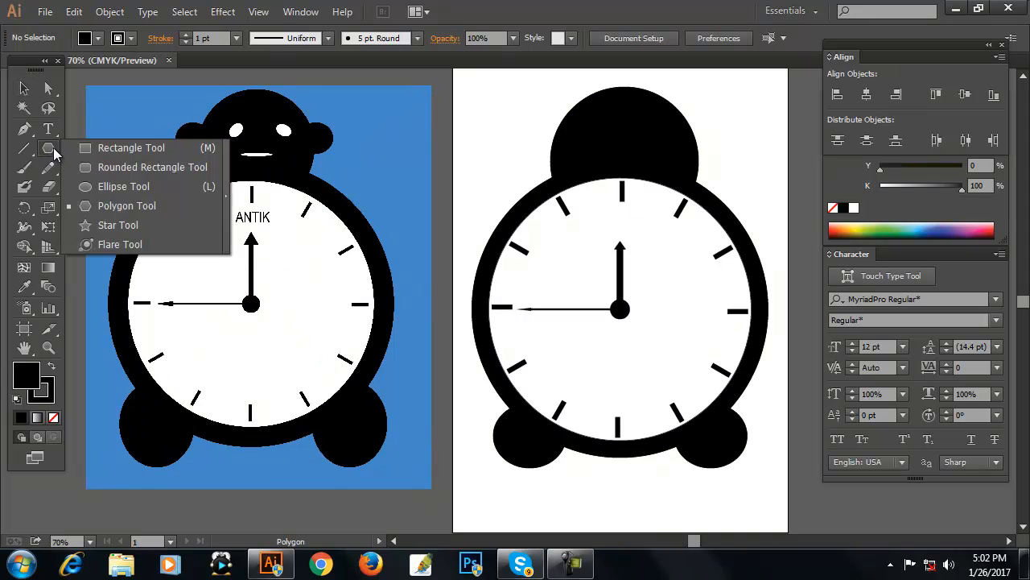
pyautogui.click(106, 187)
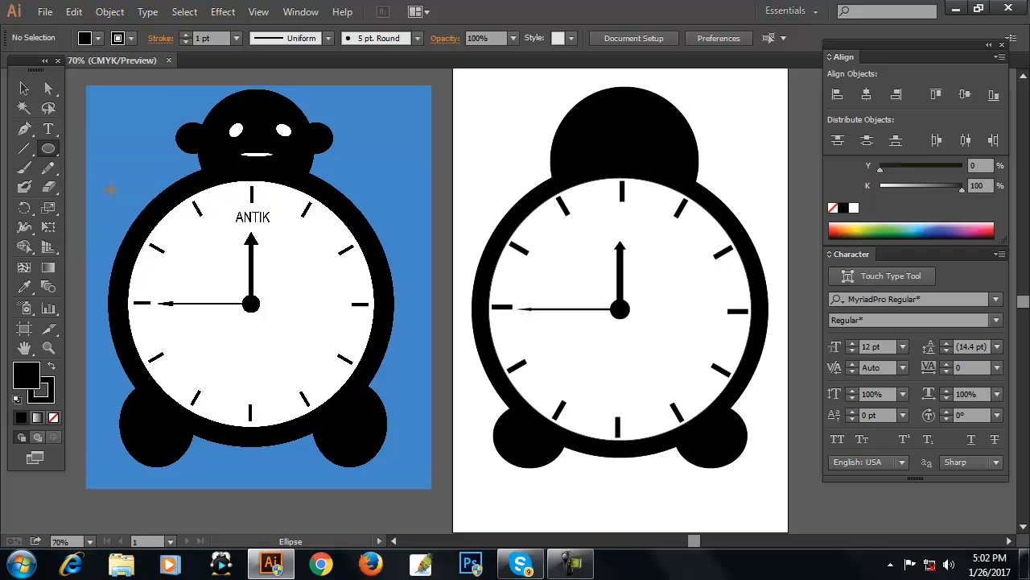
pyautogui.click(854, 209)
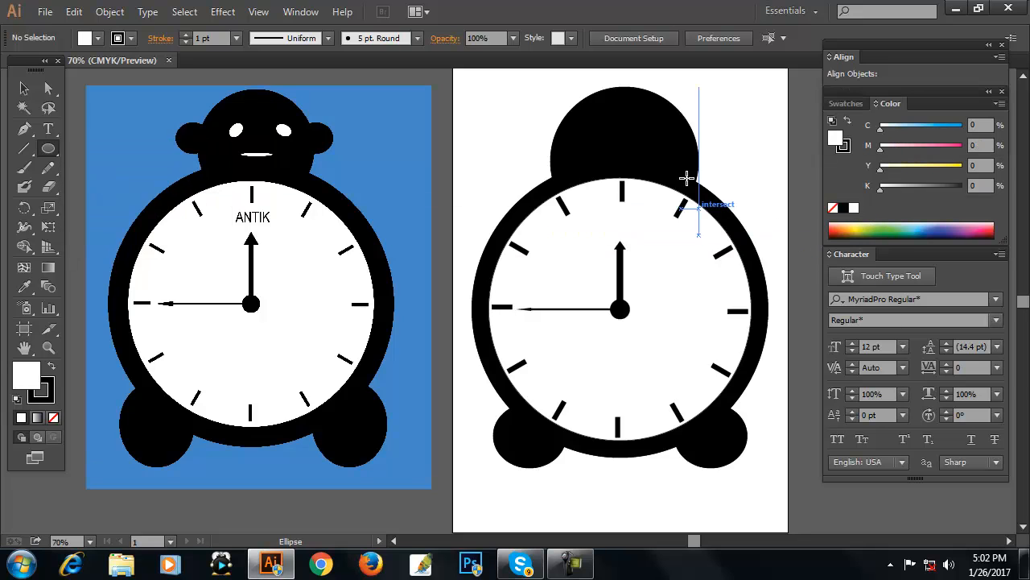
pyautogui.moveTo(644, 119); pyautogui.dragTo(664, 130)
# Duplicate the eye onto the left side of the head.
pyautogui.click(24, 88)
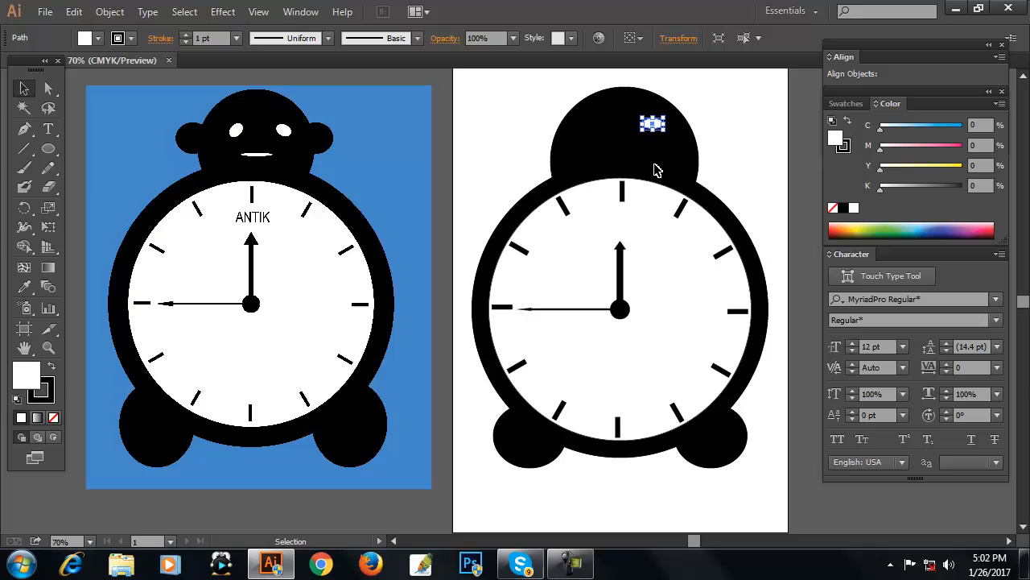
pyautogui.moveTo(668, 114); pyautogui.dragTo(607, 143)
pyautogui.click(687, 132)
pyautogui.click(763, 123)
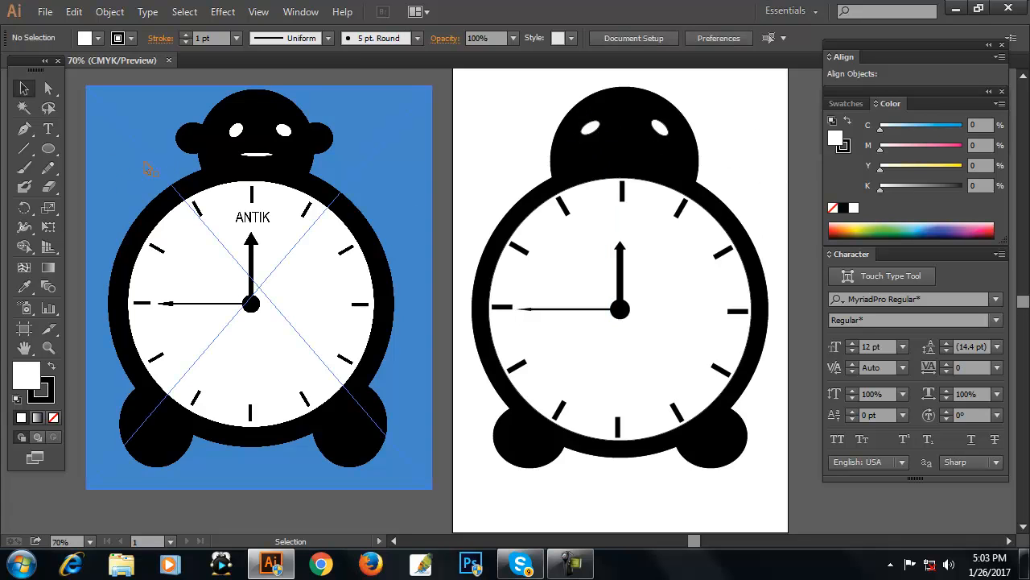
# Draw a small white ellipse mouth below the eyes and nudge it into place.
pyautogui.moveTo(47, 153); pyautogui.dragTo(113, 192)
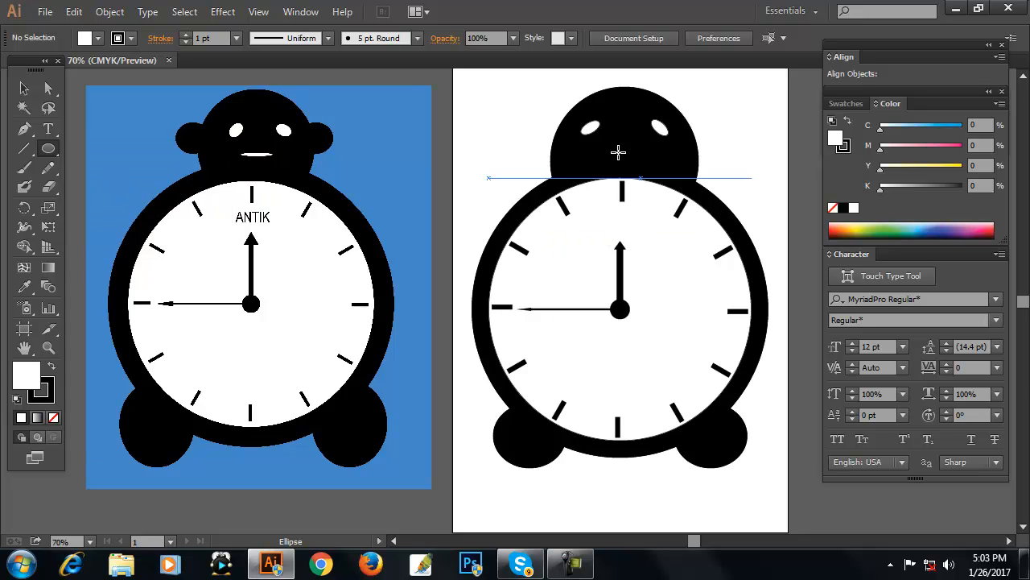
pyautogui.moveTo(606, 144); pyautogui.dragTo(640, 149)
pyautogui.press('v')
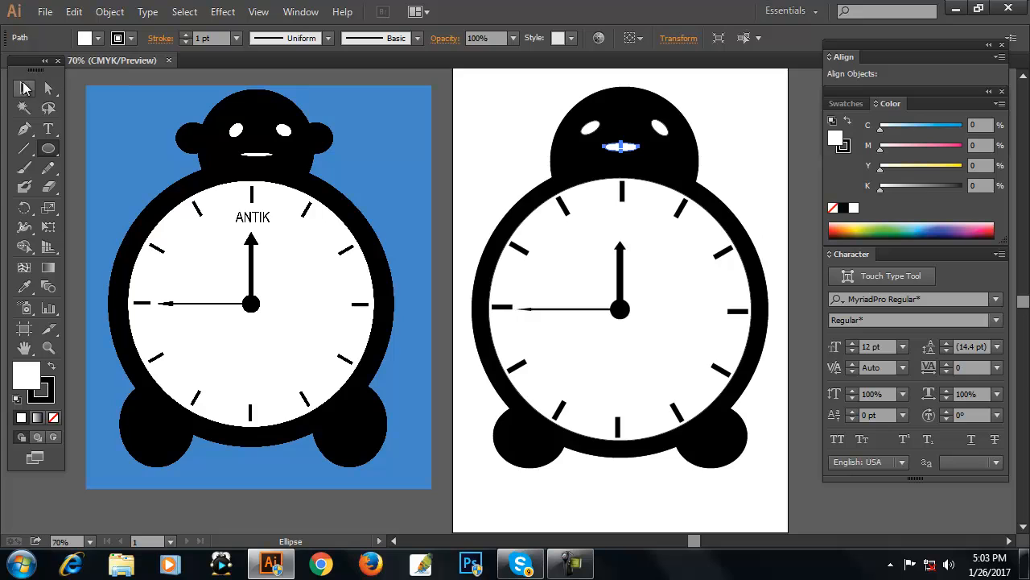
pyautogui.moveTo(628, 152); pyautogui.dragTo(628, 155)
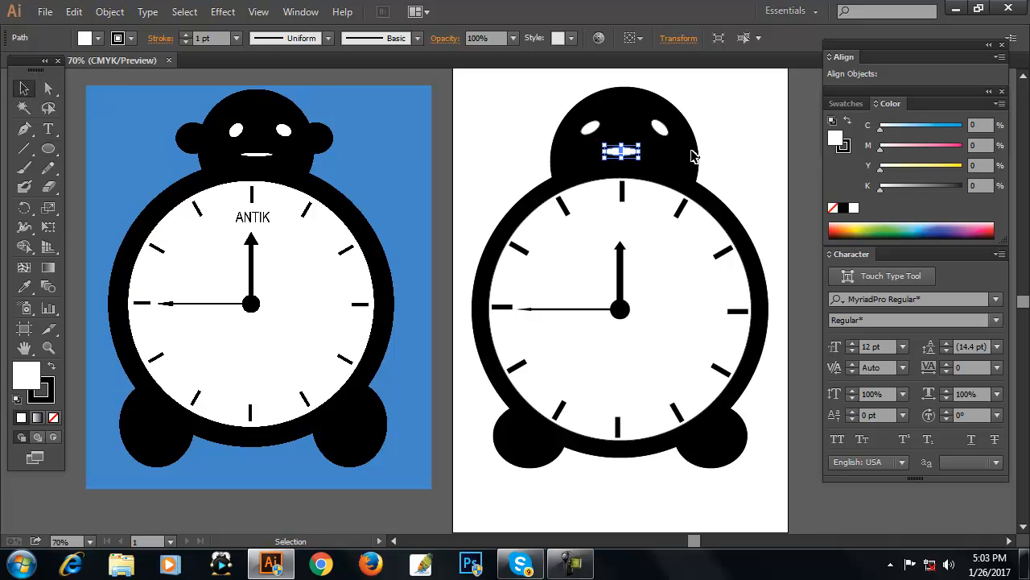
pyautogui.click(762, 131)
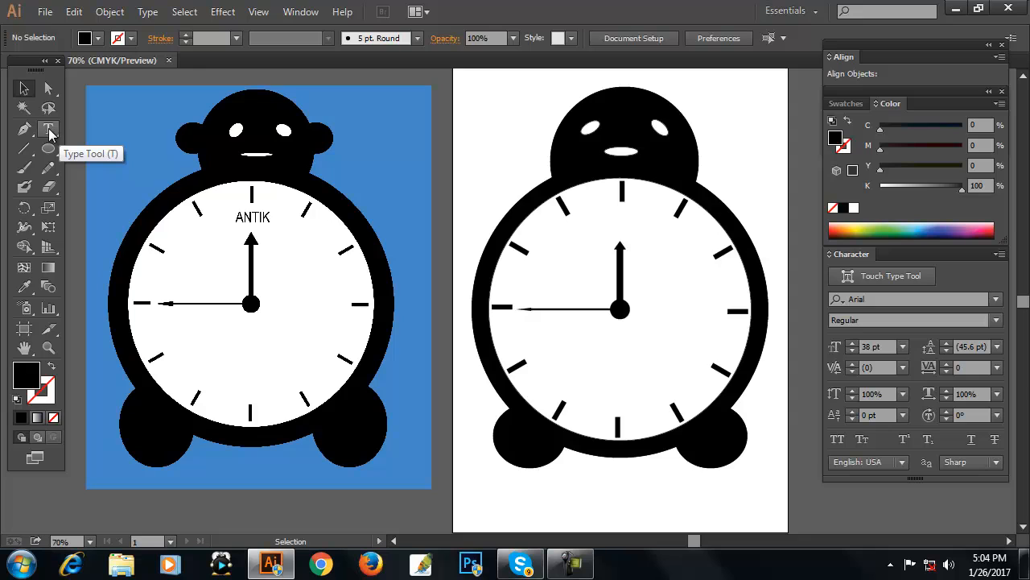
# Type the text ANTIK on the artboard.
pyautogui.click(49, 131)
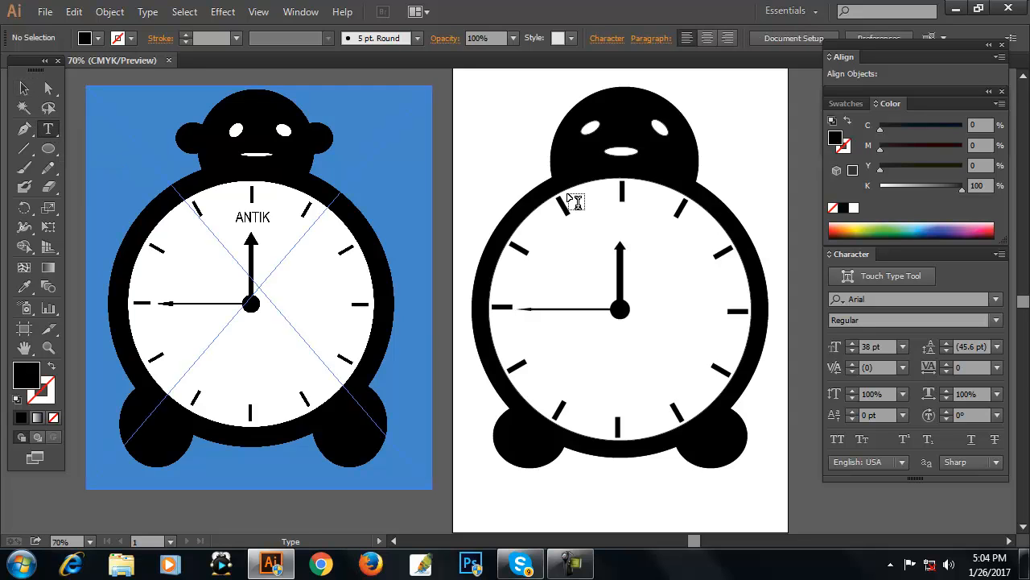
pyautogui.click(508, 99)
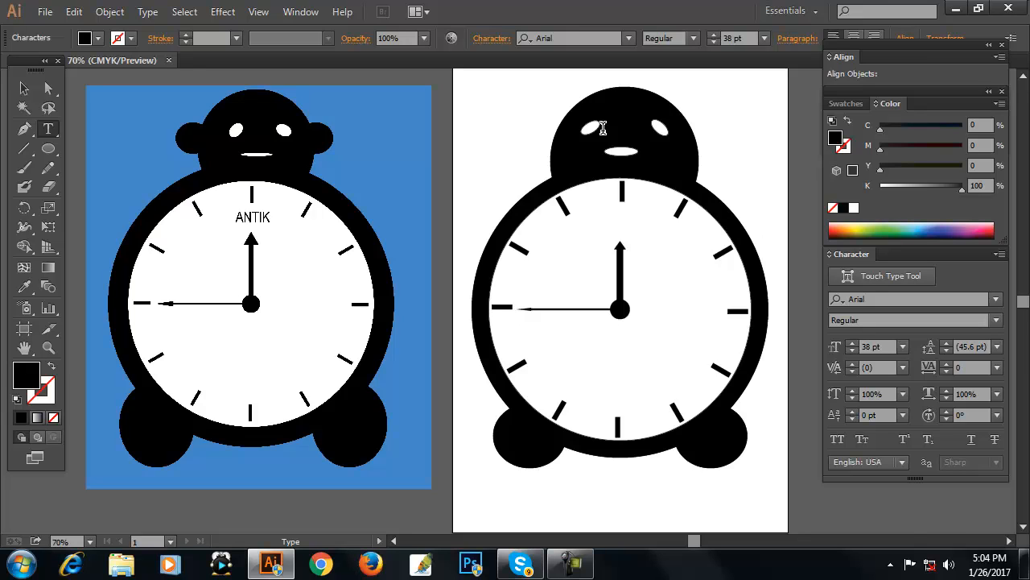
pyautogui.write('AN ')
pyautogui.write('IK')
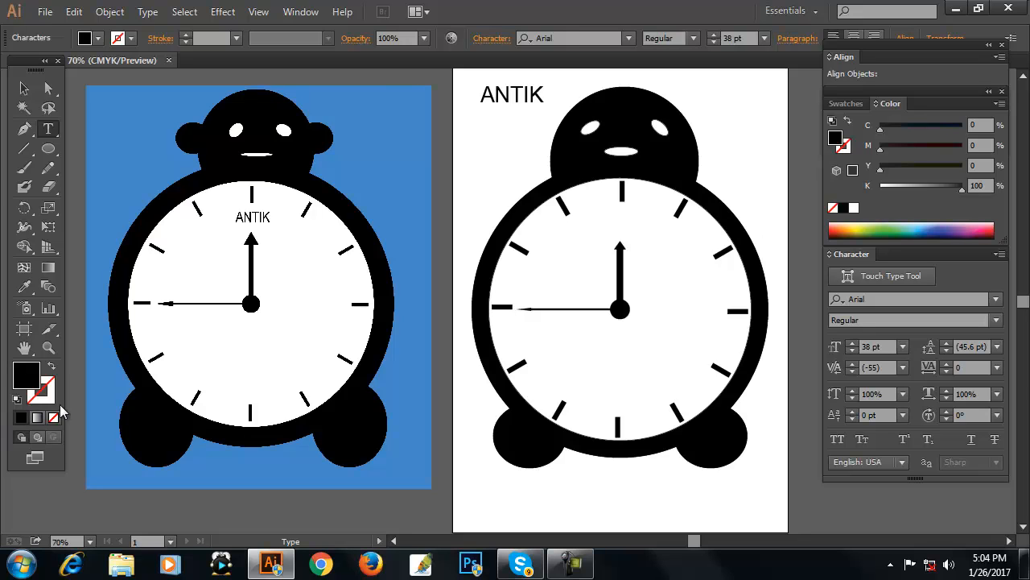
# Move the ANTIK text onto the clock face just above the hour hand.
pyautogui.click(24, 89)
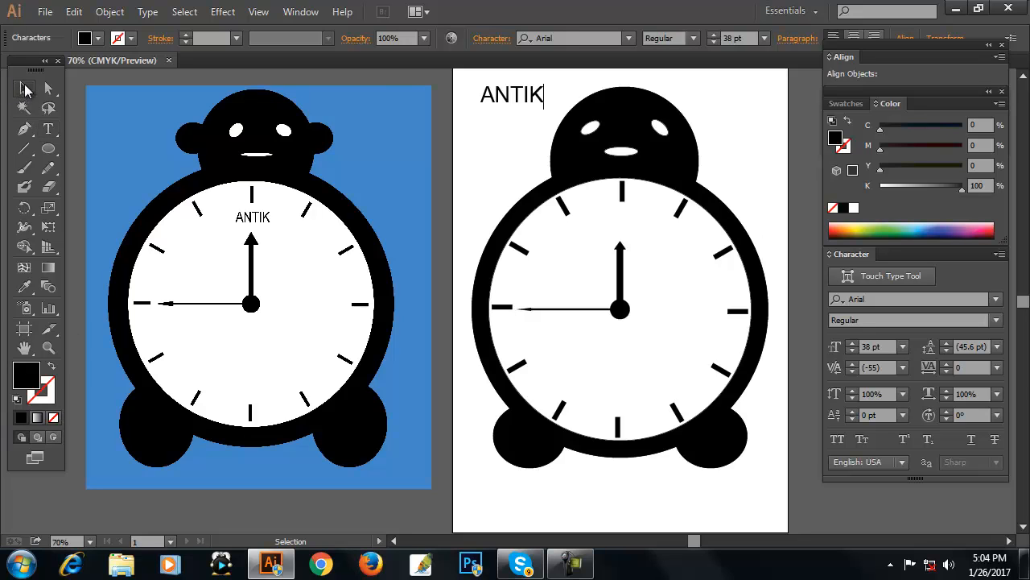
pyautogui.click(509, 142)
pyautogui.moveTo(491, 99); pyautogui.dragTo(617, 233)
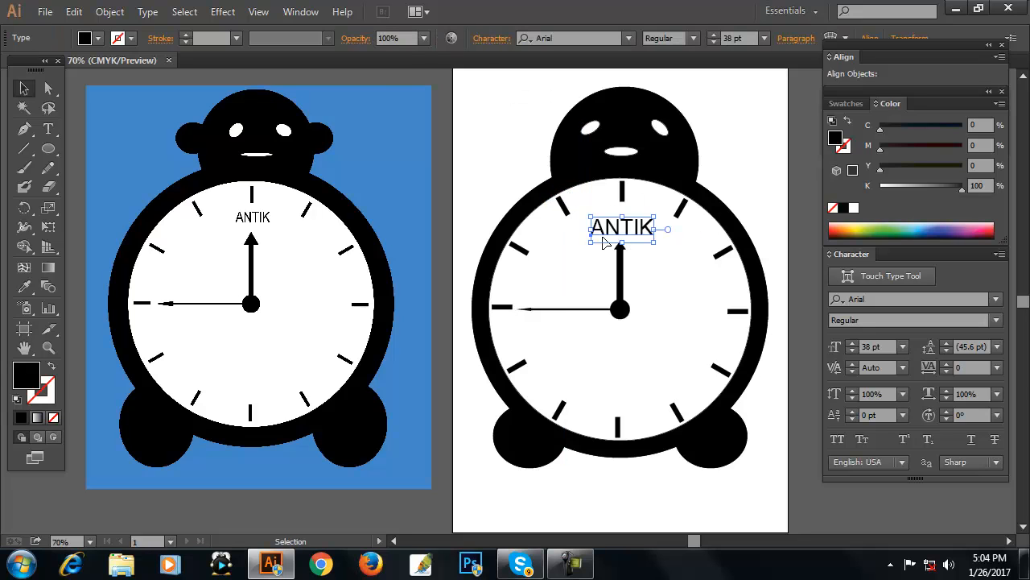
pyautogui.click(499, 132)
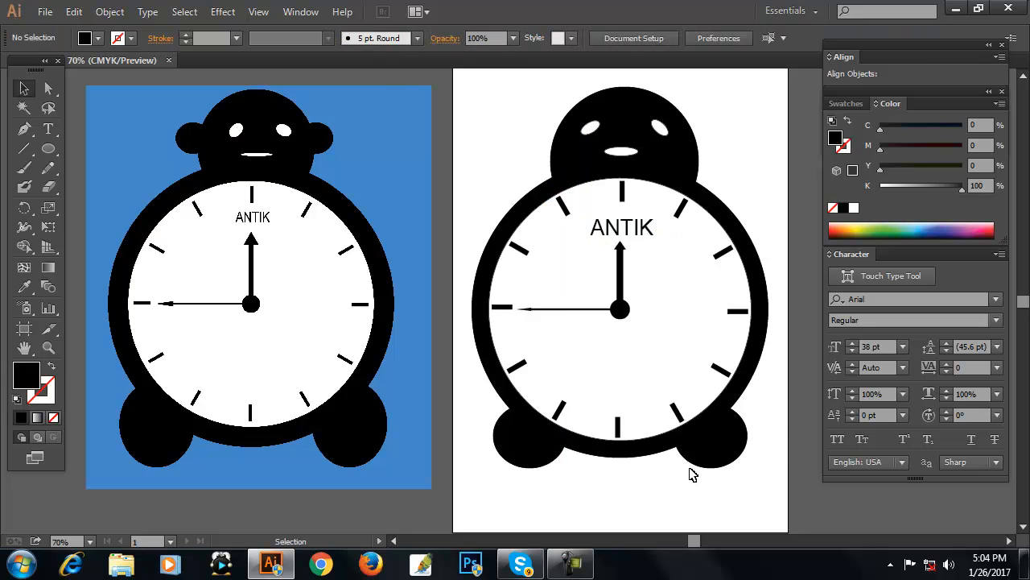
pyautogui.moveTo(627, 225); pyautogui.dragTo(627, 225)
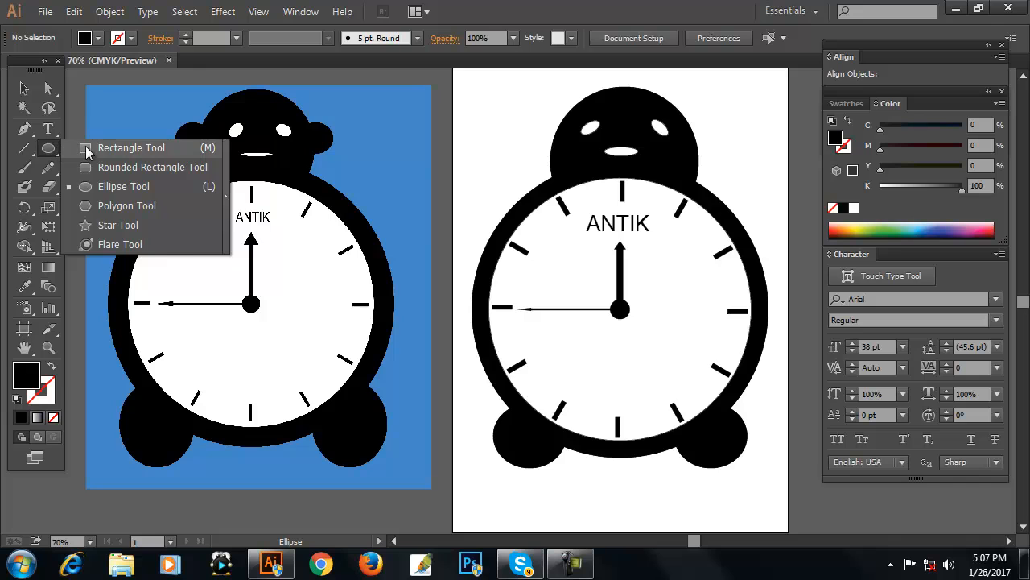
# Draw a rectangle covering the whole artboard and fill it with blue.
pyautogui.click(86, 149)
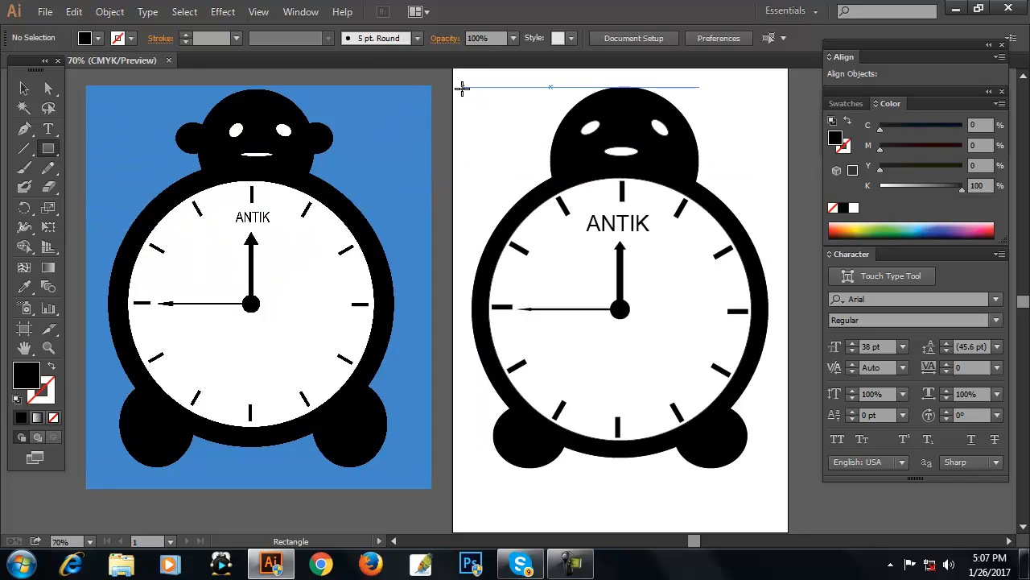
pyautogui.moveTo(453, 85); pyautogui.dragTo(790, 492)
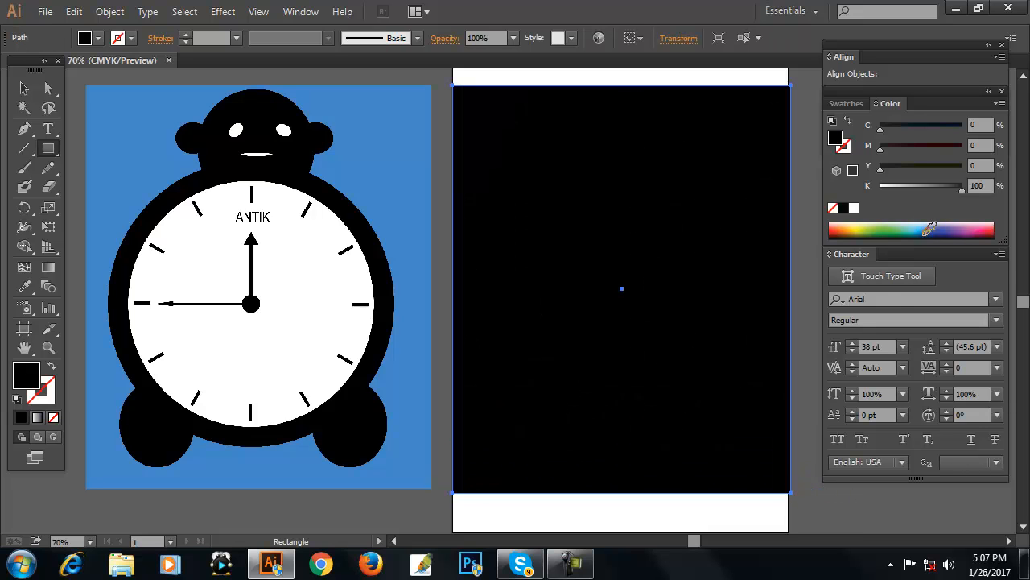
pyautogui.click(928, 227)
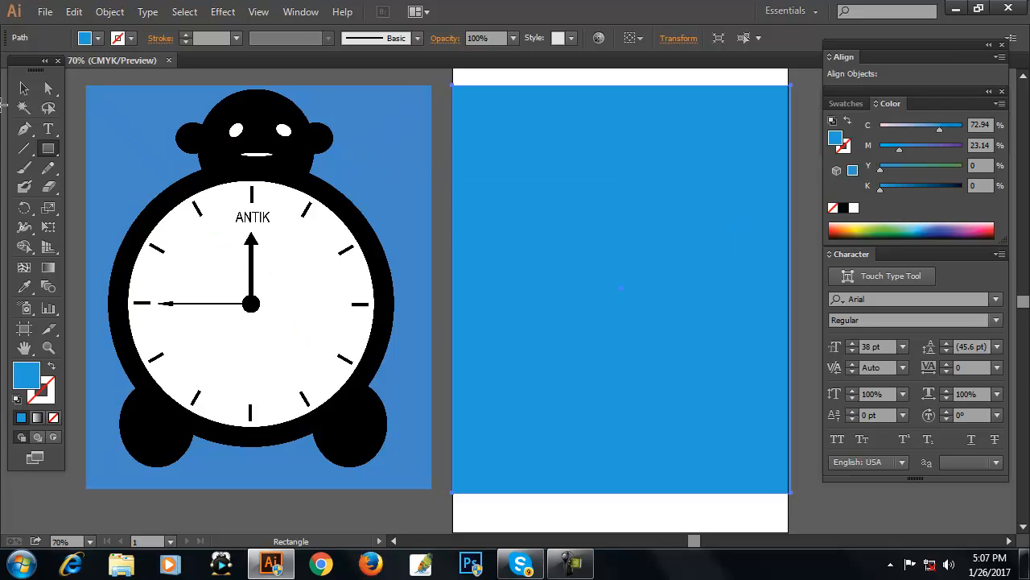
# Send the blue rectangle to the back behind the clock artwork.
pyautogui.click(24, 89)
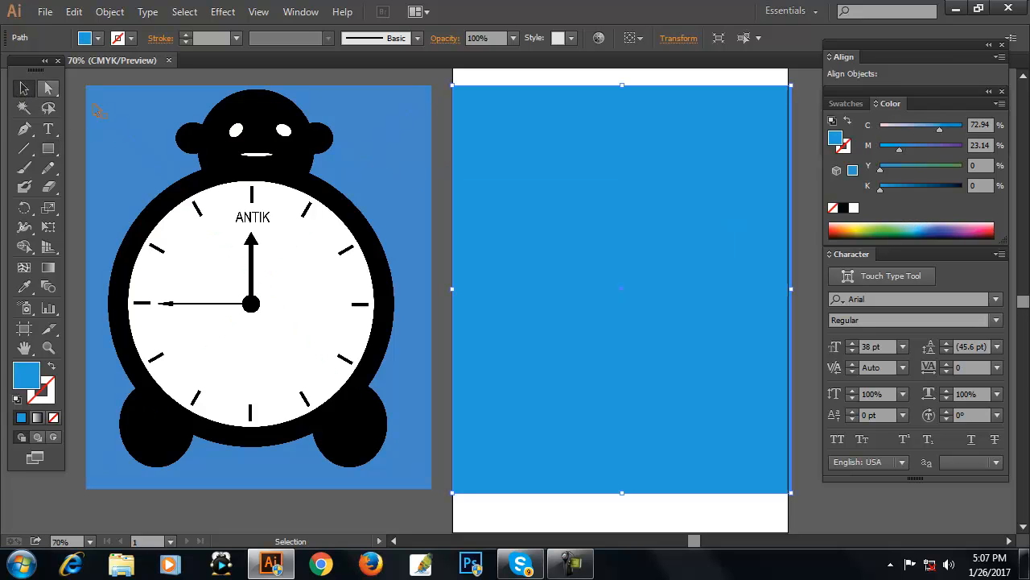
pyautogui.rightClick(578, 208)
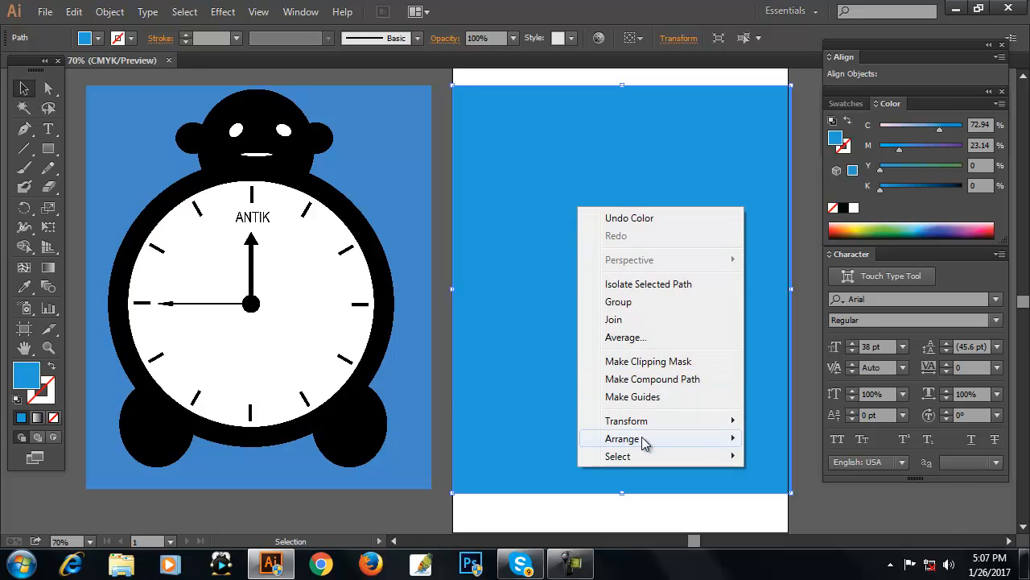
pyautogui.moveTo(646, 443)
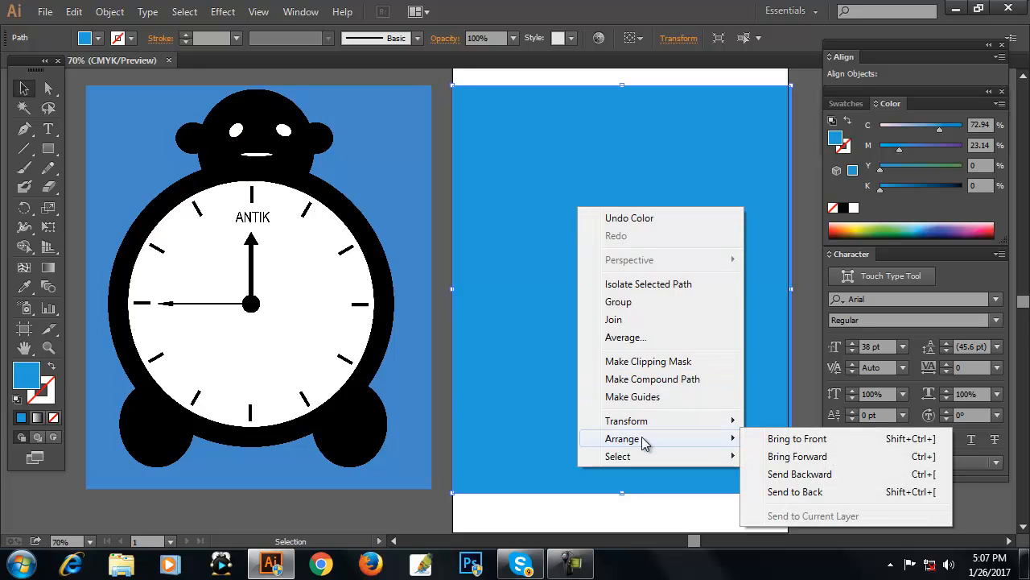
pyautogui.click(779, 493)
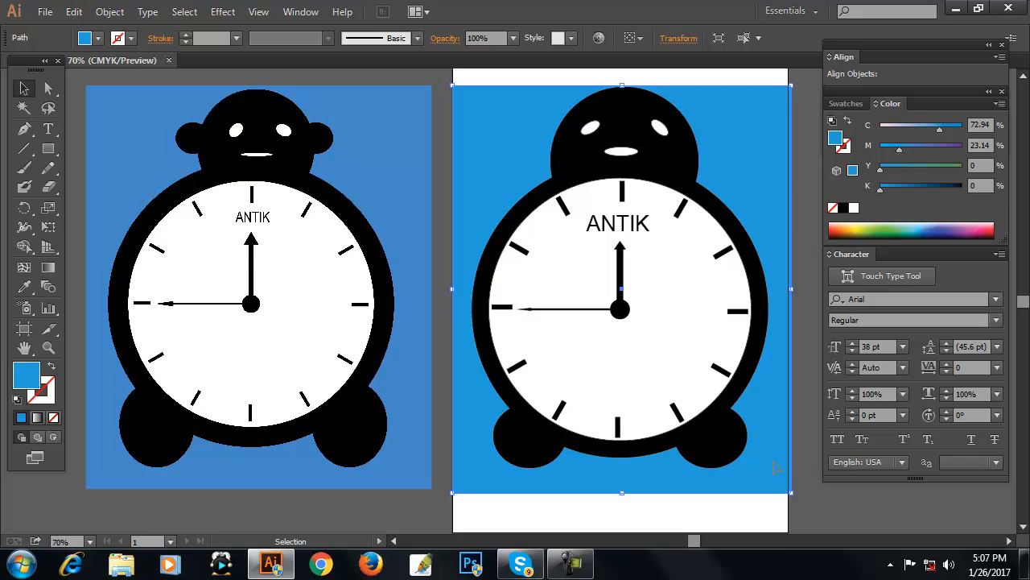